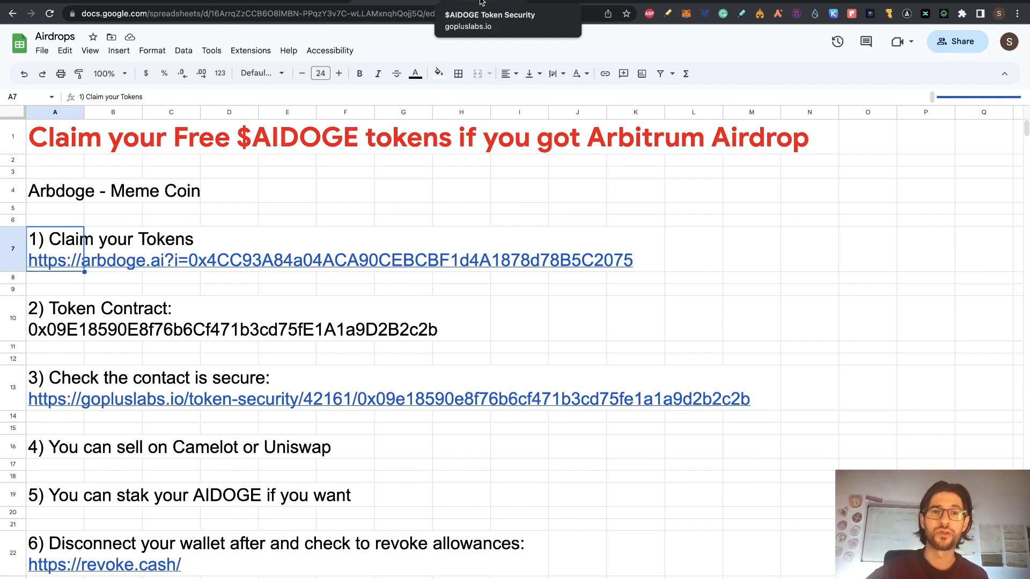
Look over the open pages for GoPlus token security, Camelot exchange, Uniswap swap and Revoke.
click(481, 2)
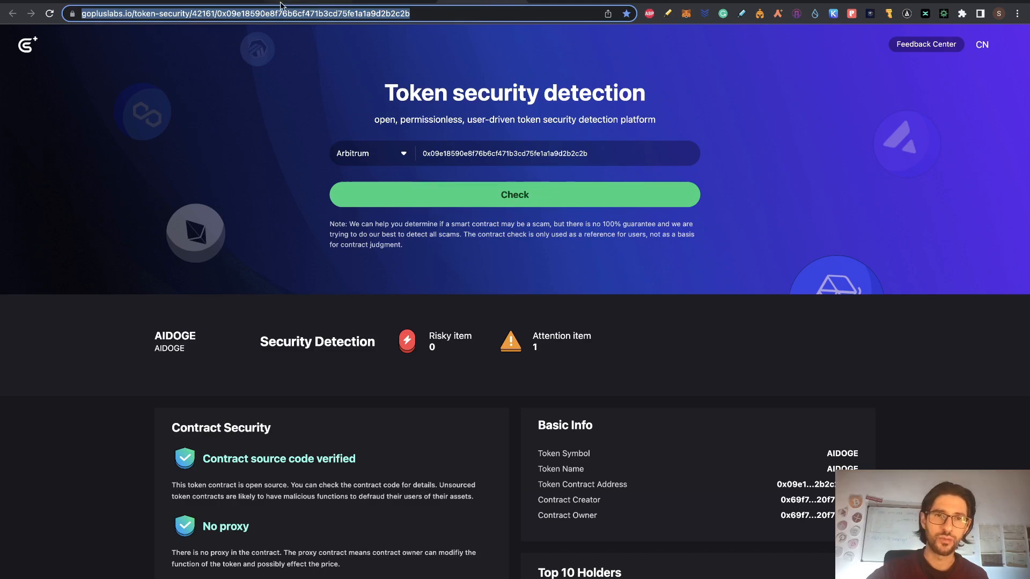
click(570, 2)
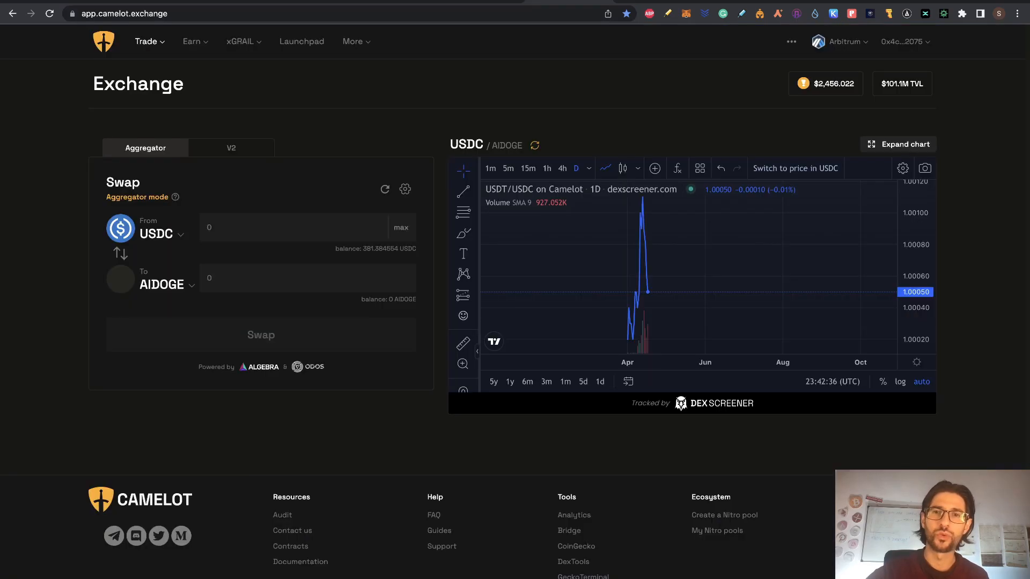
click(661, 2)
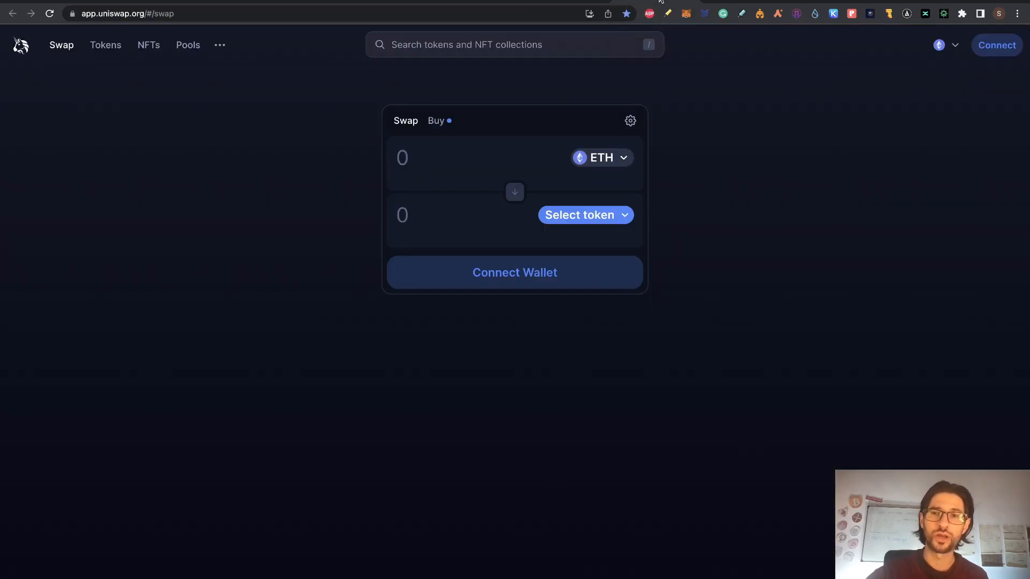
click(730, 1)
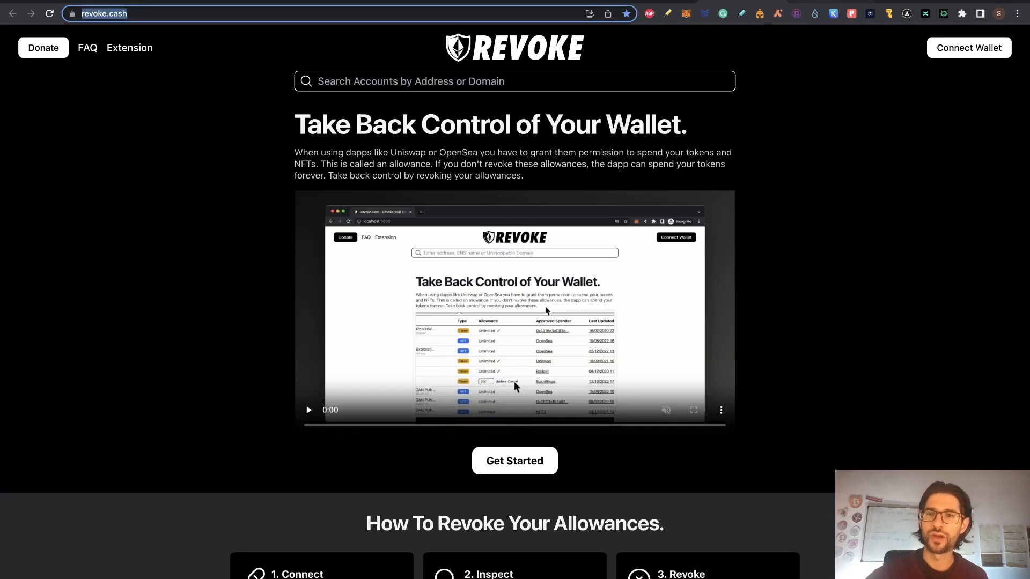
Examine ArbDoge's price and market figures on CoinCarp and the arbdoge.ai home page.
click(834, 1)
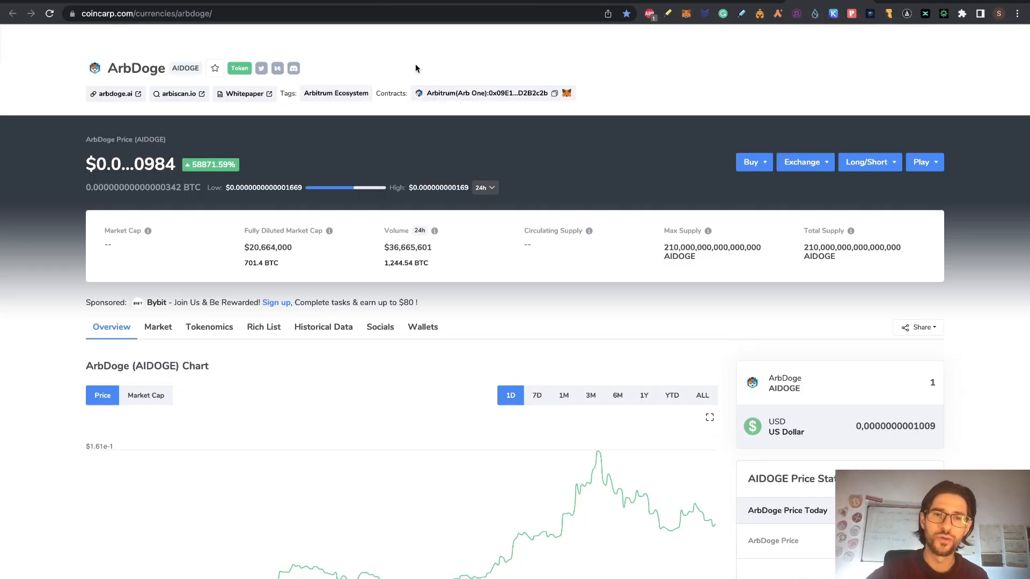
scroll(592, 104, down, 1)
scroll(592, 105, down, 1)
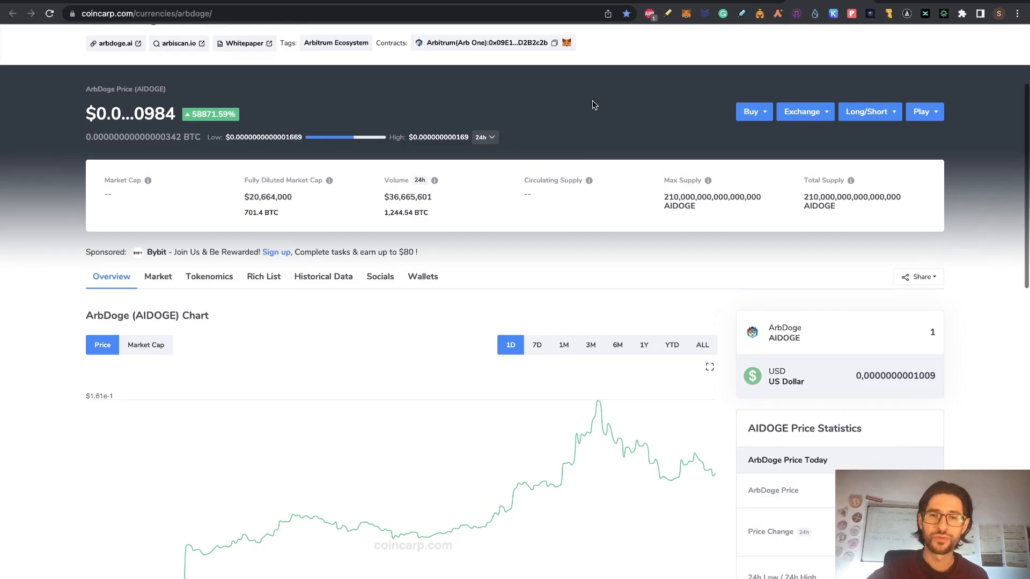
scroll(592, 101, up, 4)
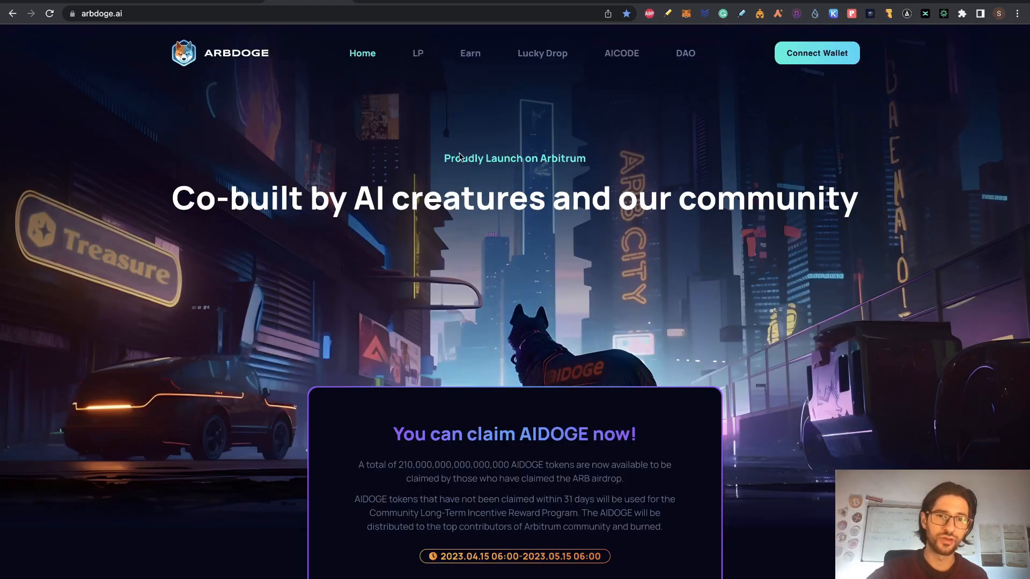
scroll(548, 148, down, 1)
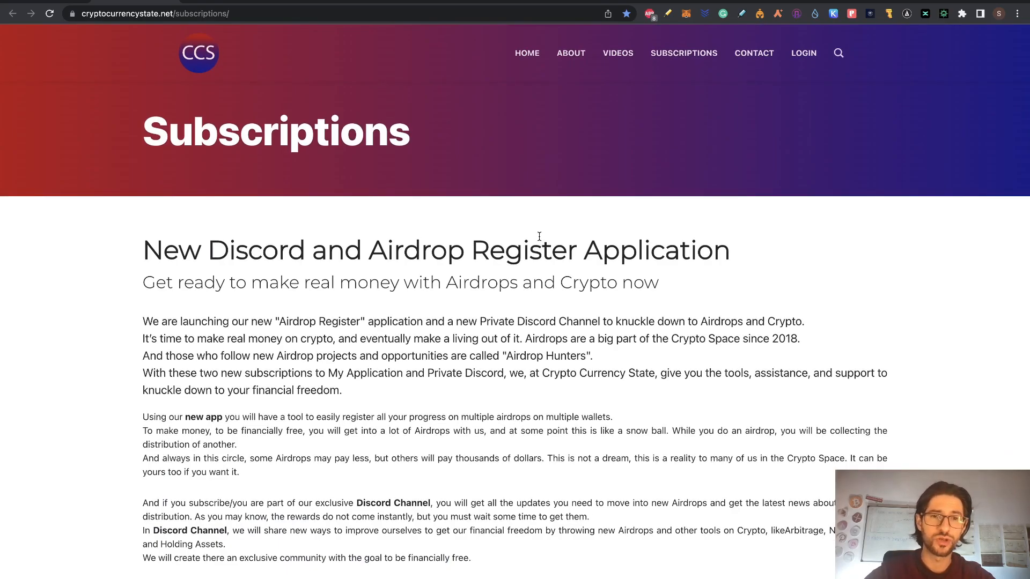
Review the Crypto Currency State subscriptions page, including the Discord and app plans and the embedded app videos.
scroll(539, 236, down, 10)
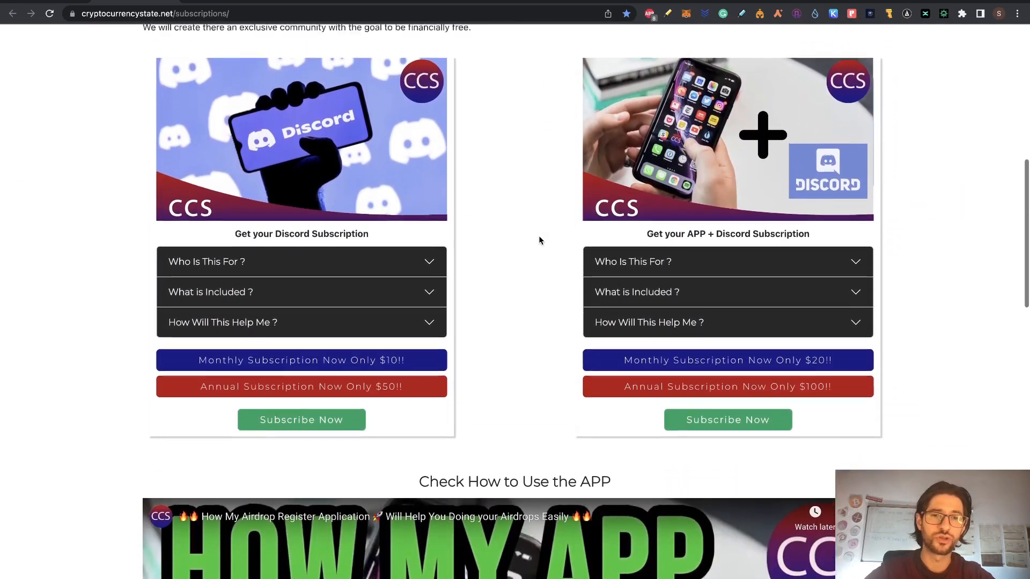
scroll(539, 237, up, 3)
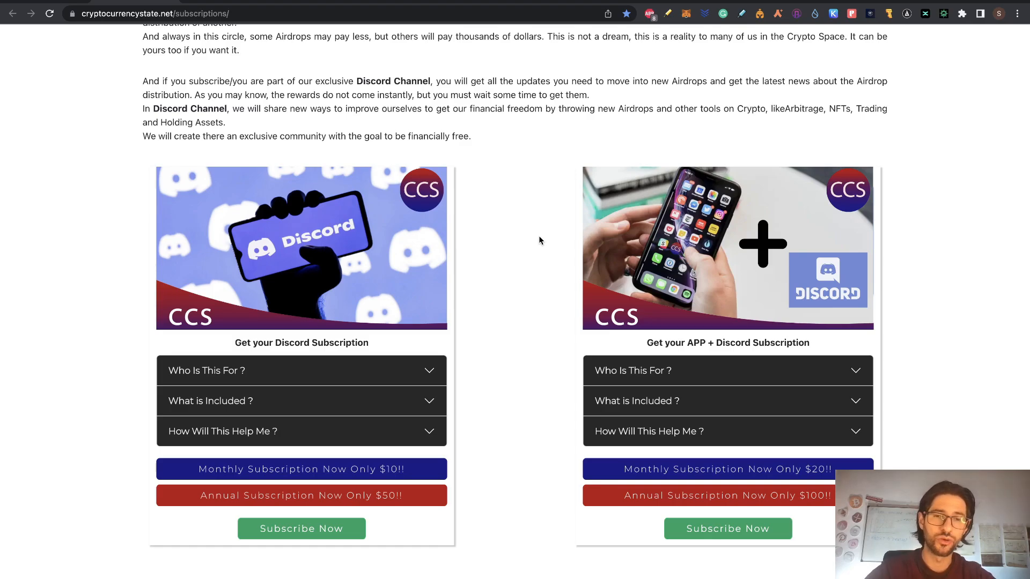
scroll(539, 237, up, 2)
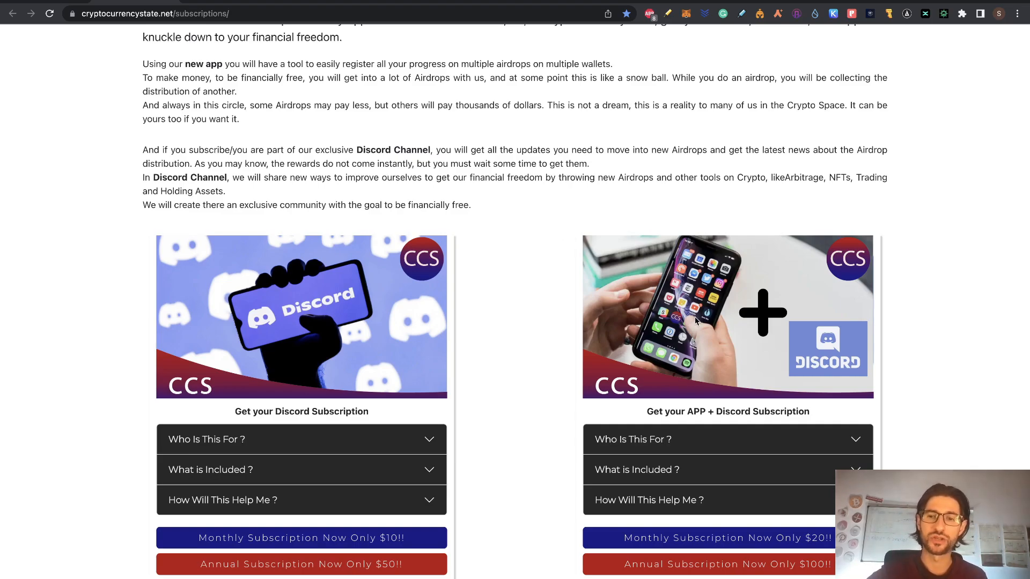
scroll(695, 319, down, 3)
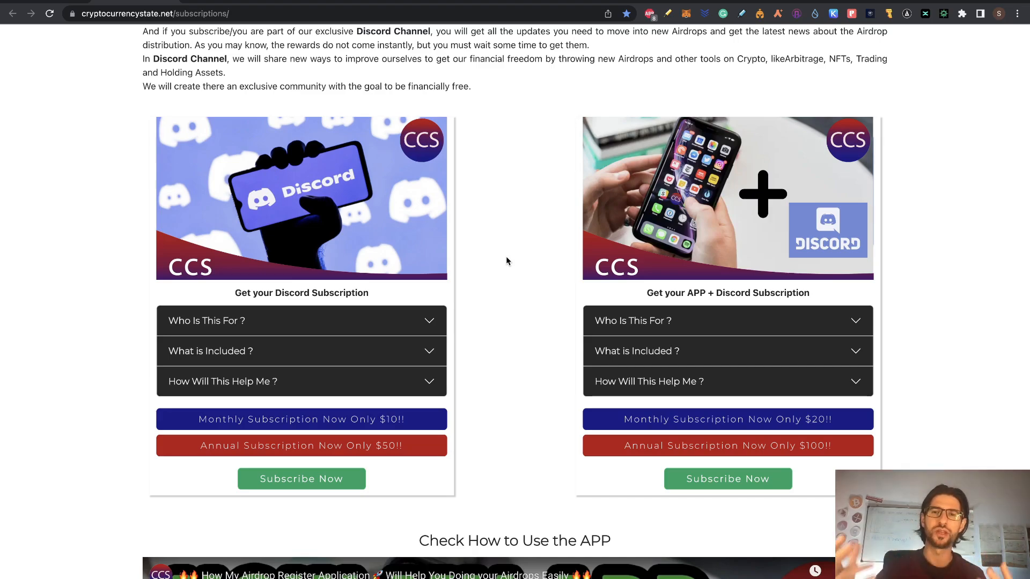
scroll(506, 261, down, 8)
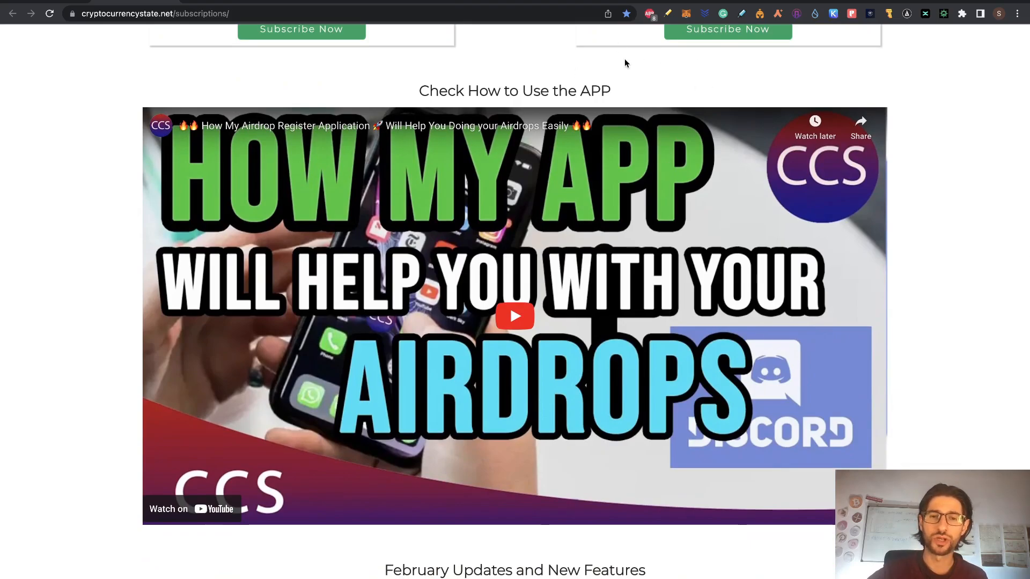
scroll(536, 76, down, 6)
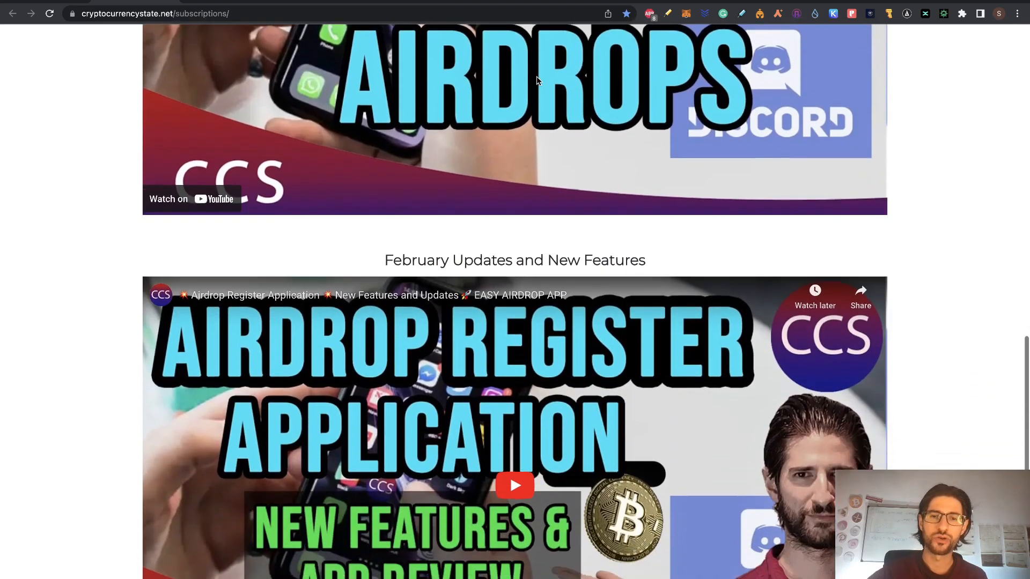
scroll(536, 80, down, 3)
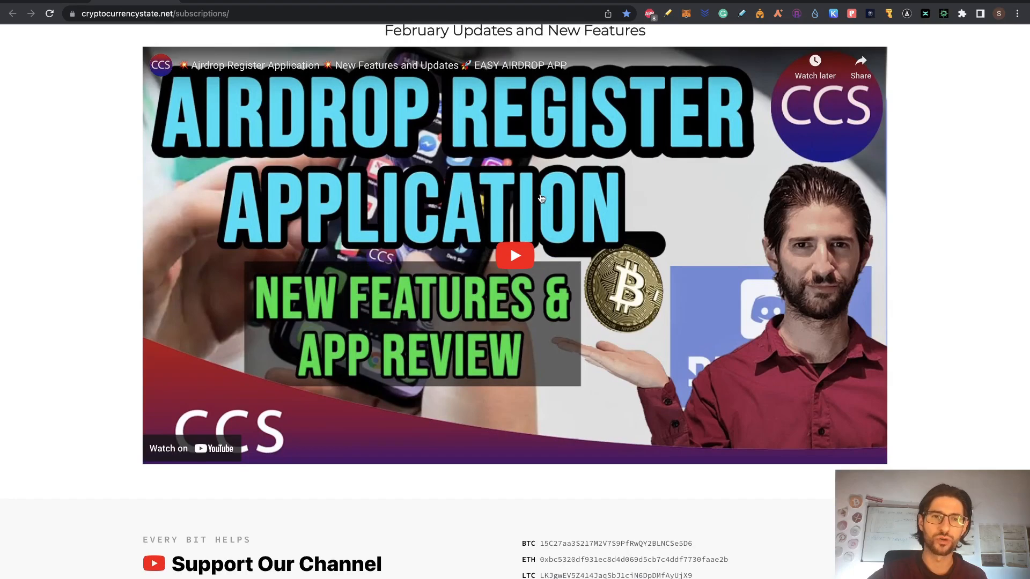
scroll(541, 198, up, 9)
scroll(541, 198, up, 3)
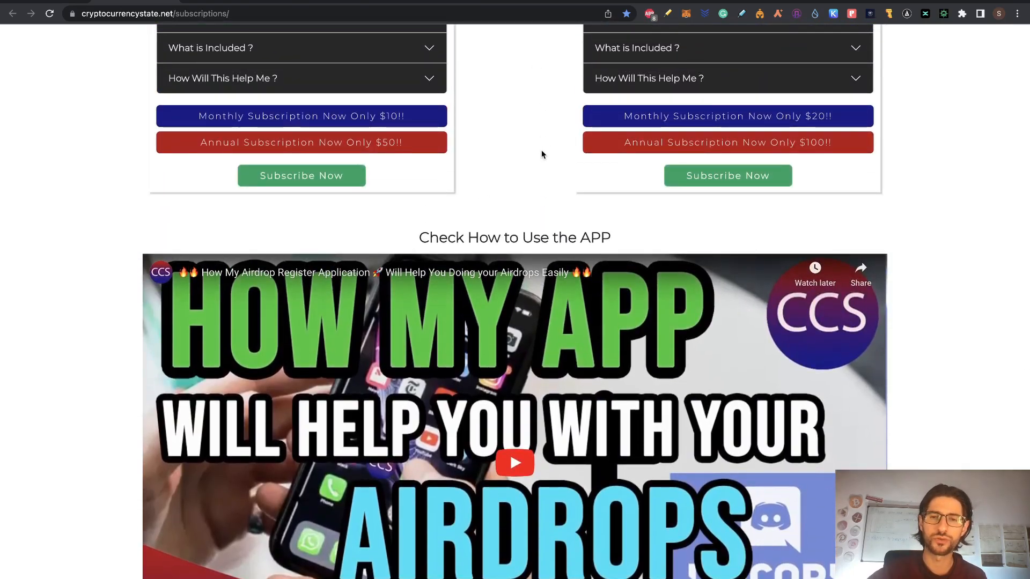
scroll(542, 154, up, 1)
scroll(542, 154, up, 15)
scroll(541, 155, down, 17)
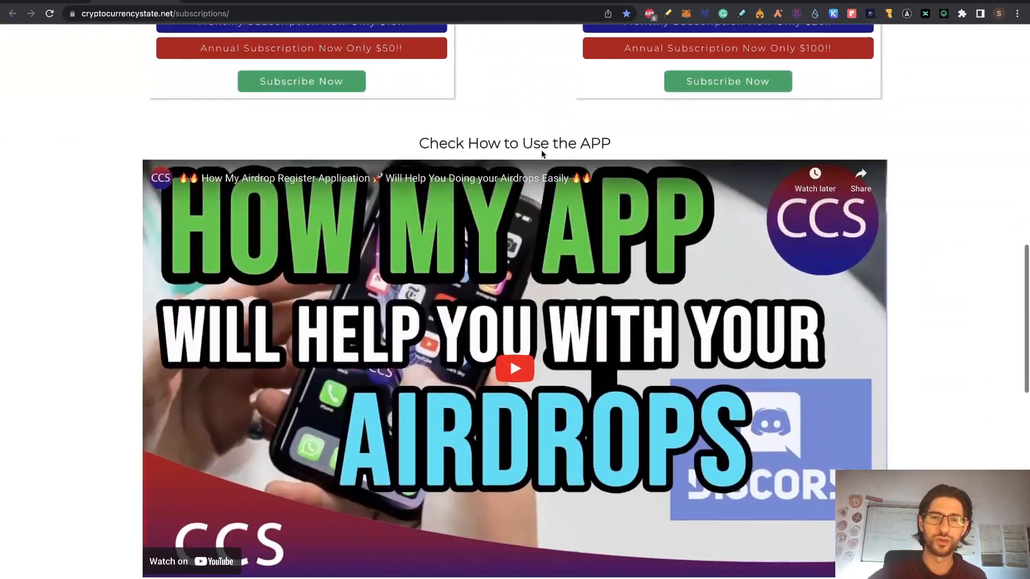
scroll(589, 254, down, 8)
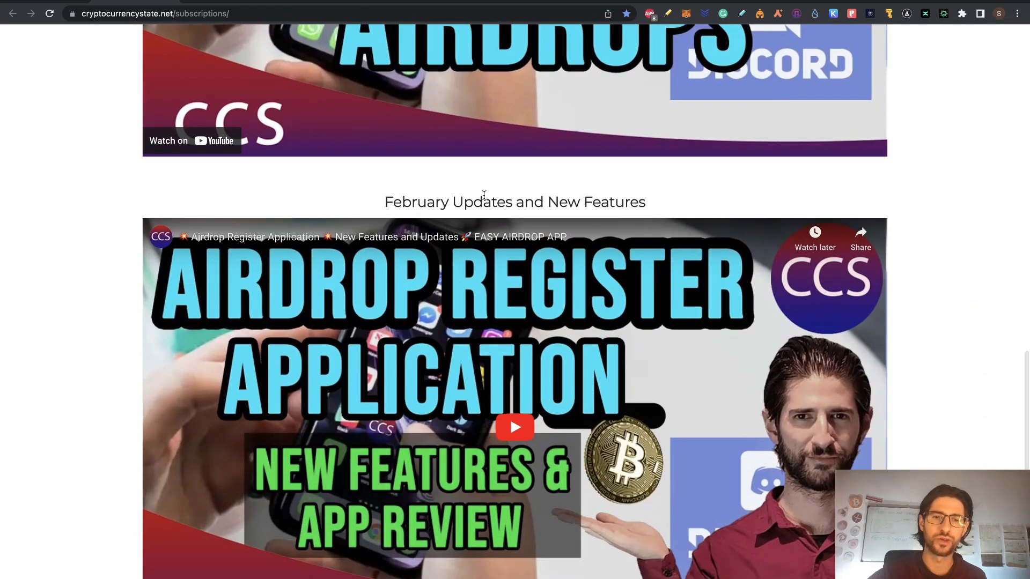
scroll(484, 198, up, 8)
scroll(484, 195, up, 15)
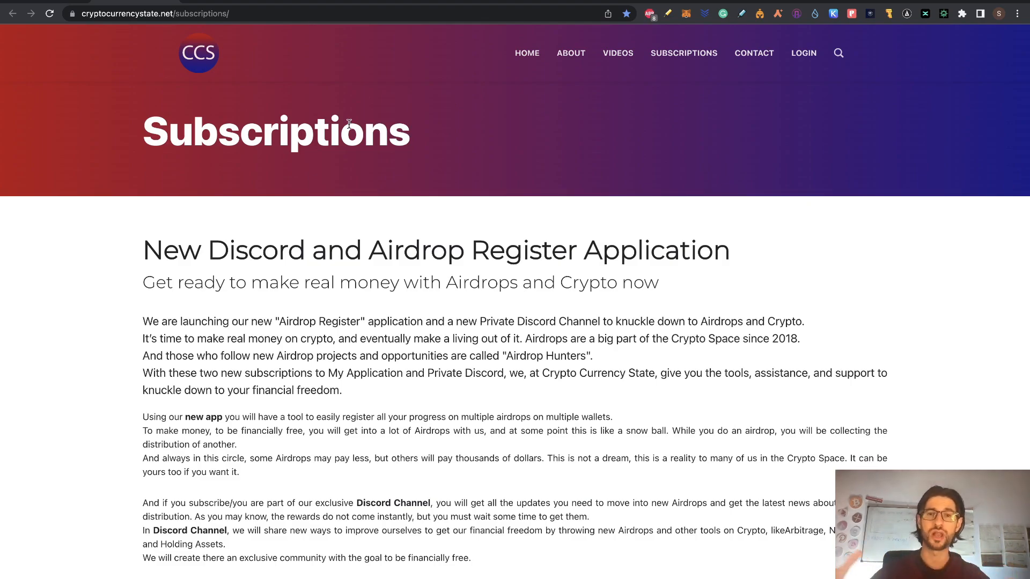
Read through the Airdrop Claimers article on Medium about the $AIDOGE airdrop.
key(ctrl+Tab)
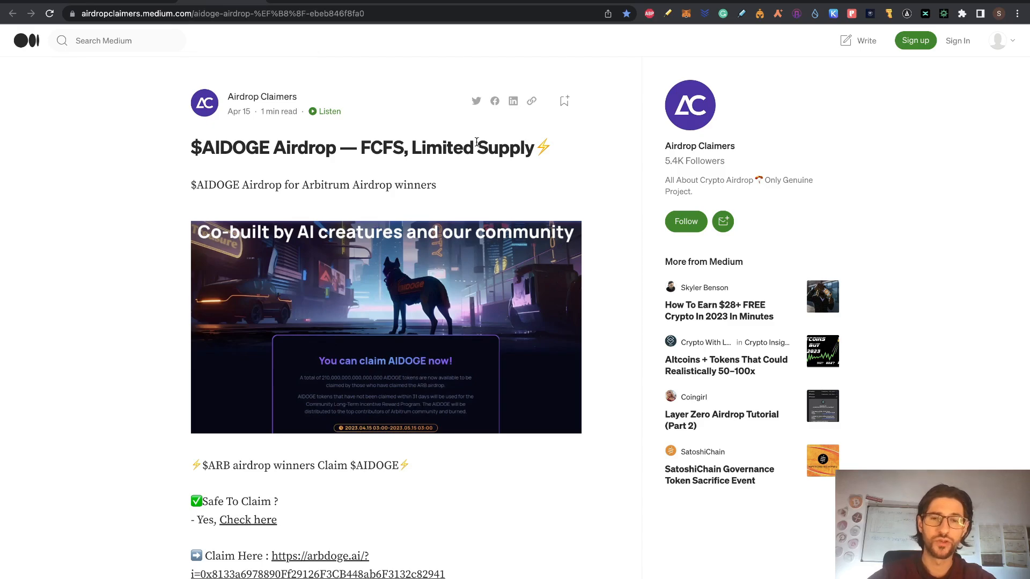
scroll(476, 143, down, 8)
scroll(476, 143, up, 8)
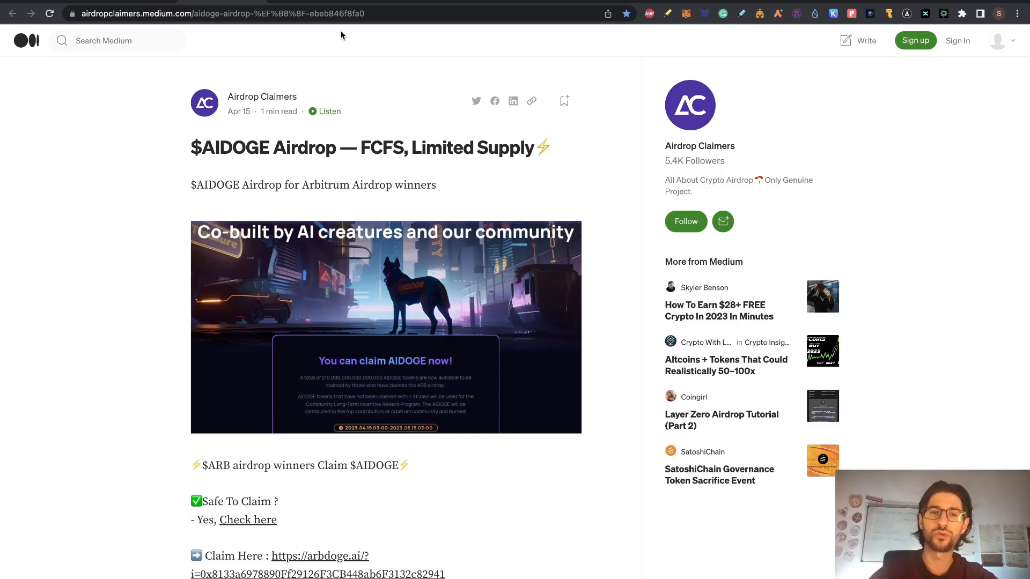
View the arbdoge.ai claim page and the "Claim your Tokens" entry in cell A7 of the Airdrops spreadsheet.
click(317, 4)
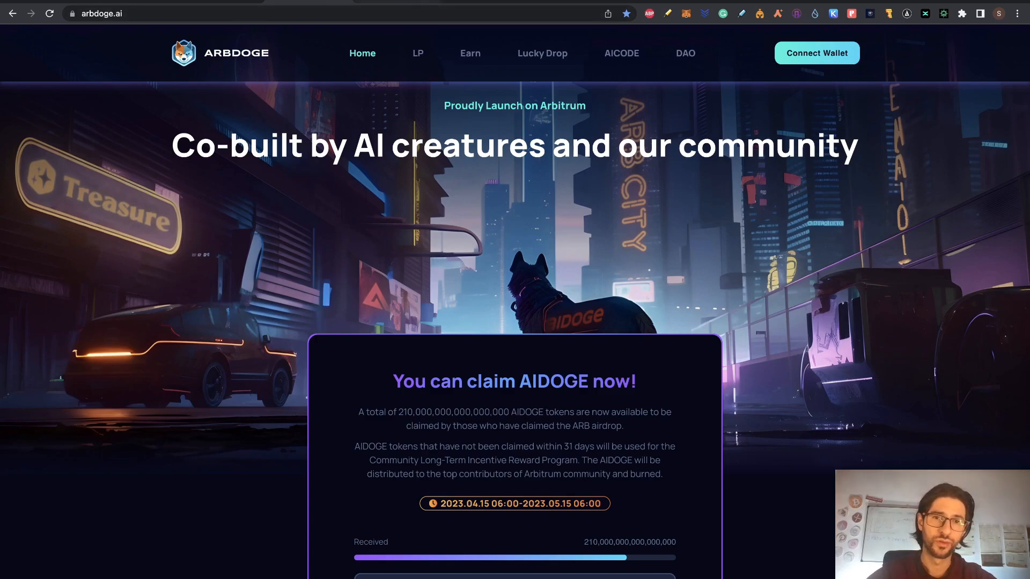
click(401, 1)
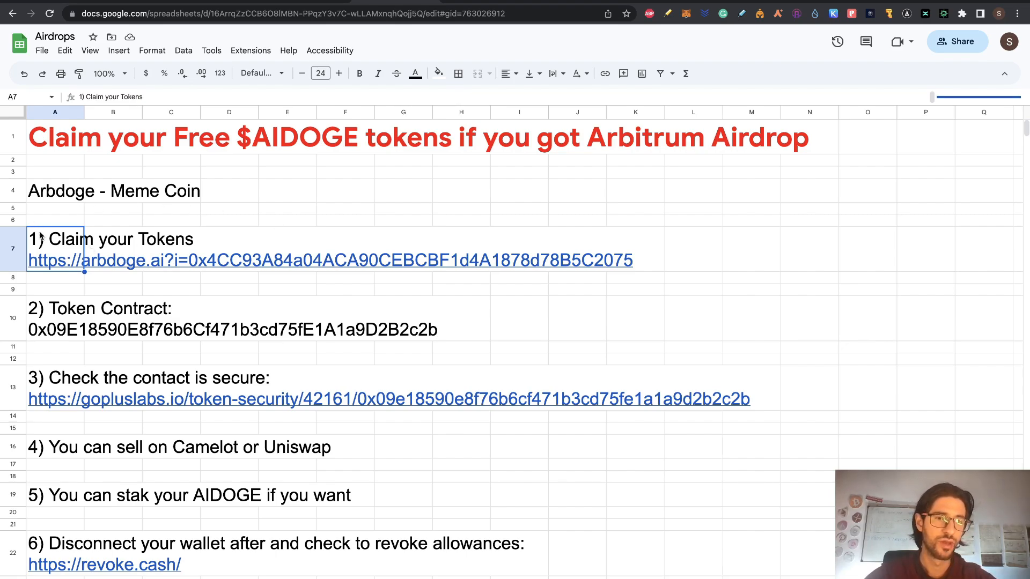
click(158, 233)
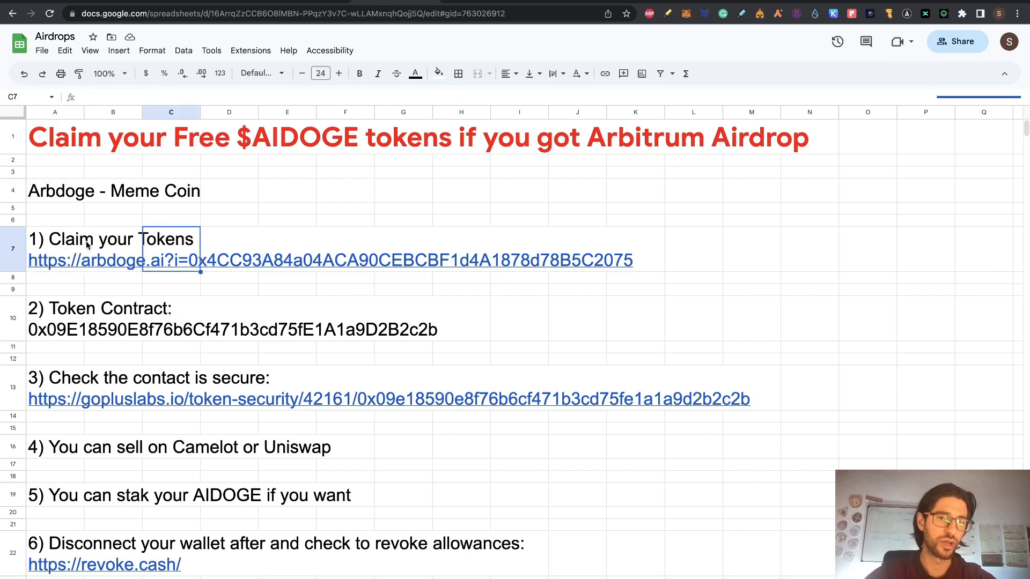
click(53, 257)
click(47, 284)
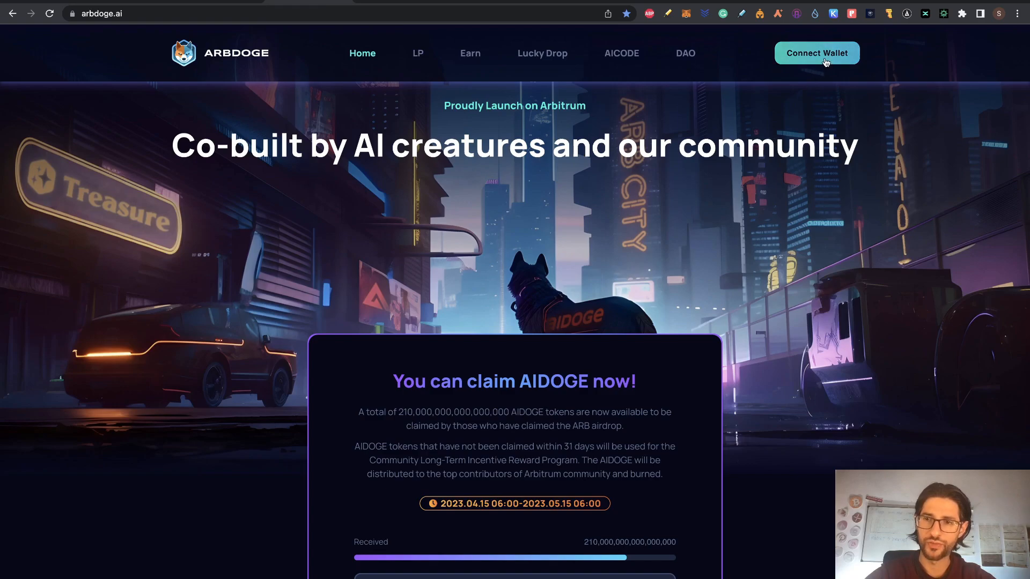
Connect the MetaMask wallet on arbdoge.ai and display the connected account's AIDOGE balance.
click(825, 63)
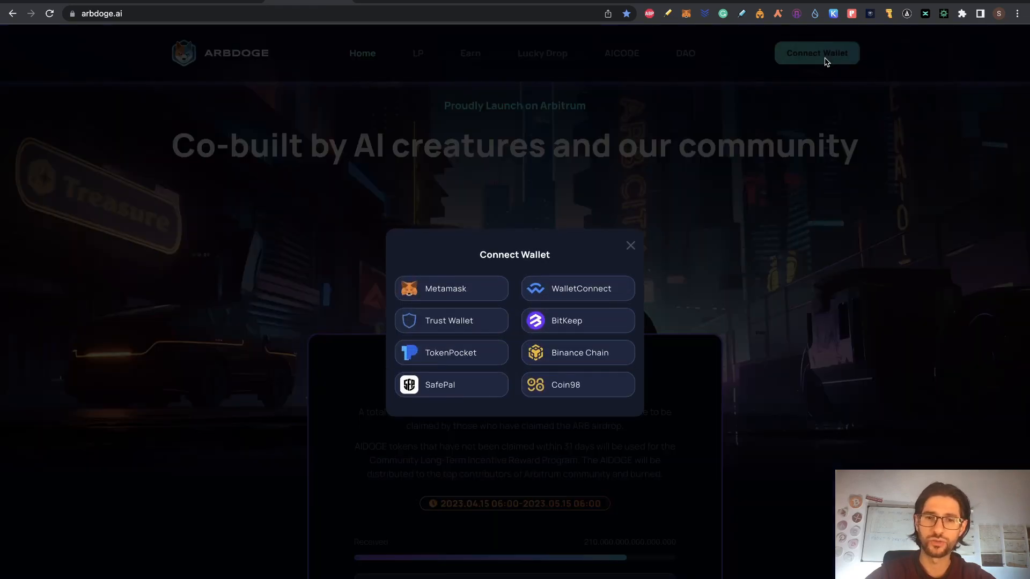
click(471, 291)
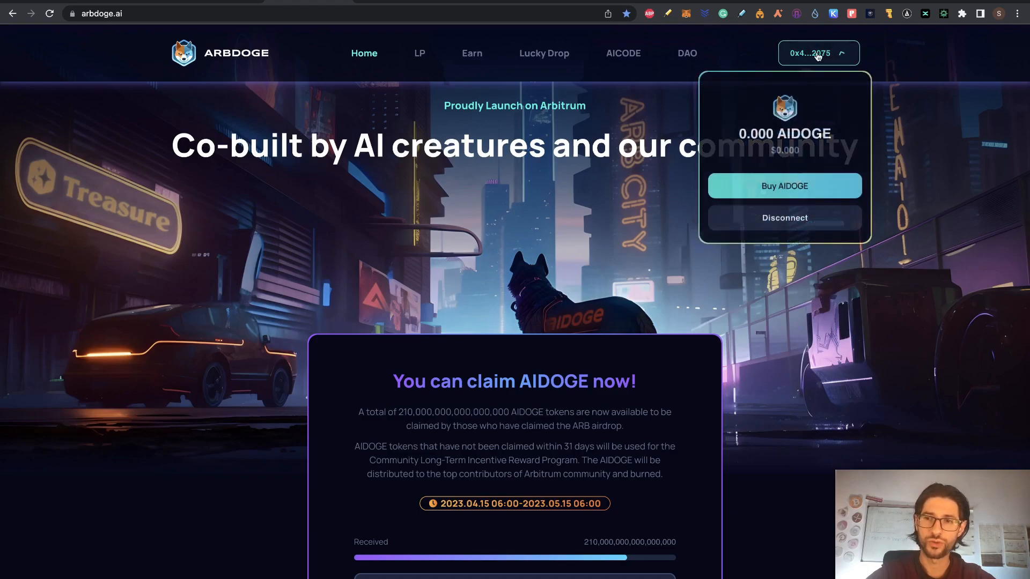
mouse_move(815, 52)
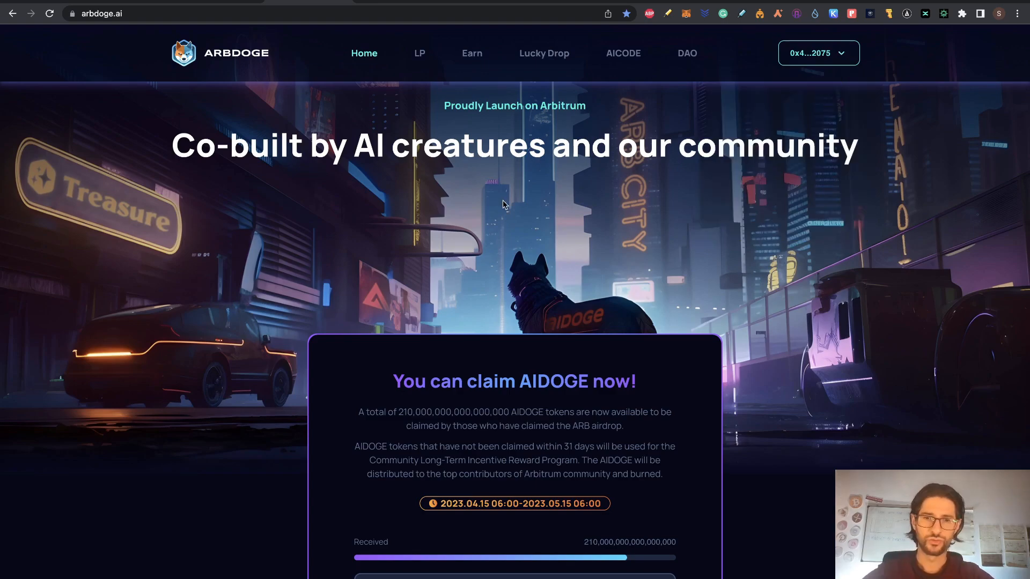
Check the AIDOGE claim panel on arbdoge.ai for the claimable amount and claim status.
scroll(501, 203, down, 5)
scroll(500, 202, up, 1)
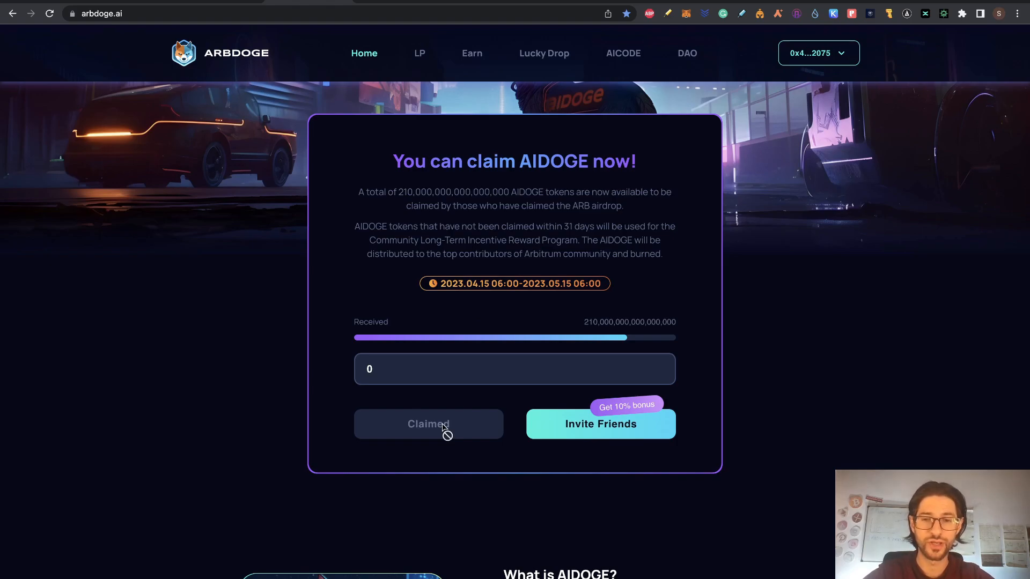
click(391, 376)
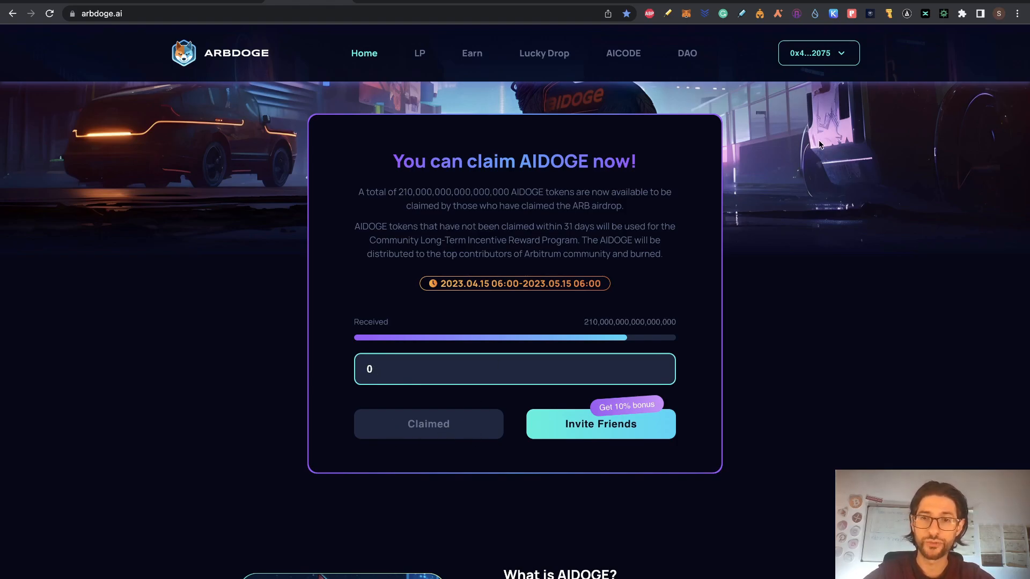
scroll(819, 140, up, 5)
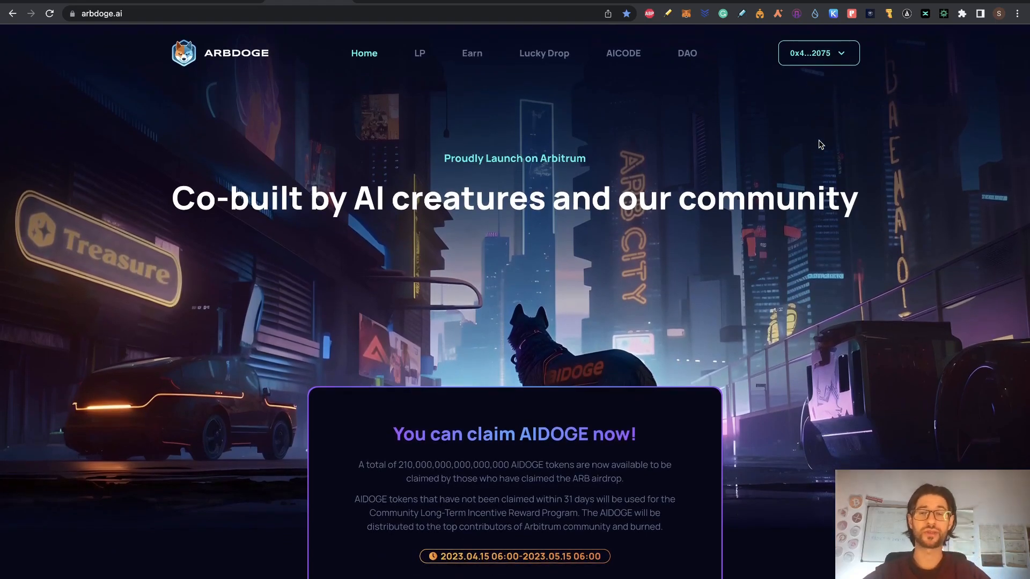
scroll(522, 106, down, 4)
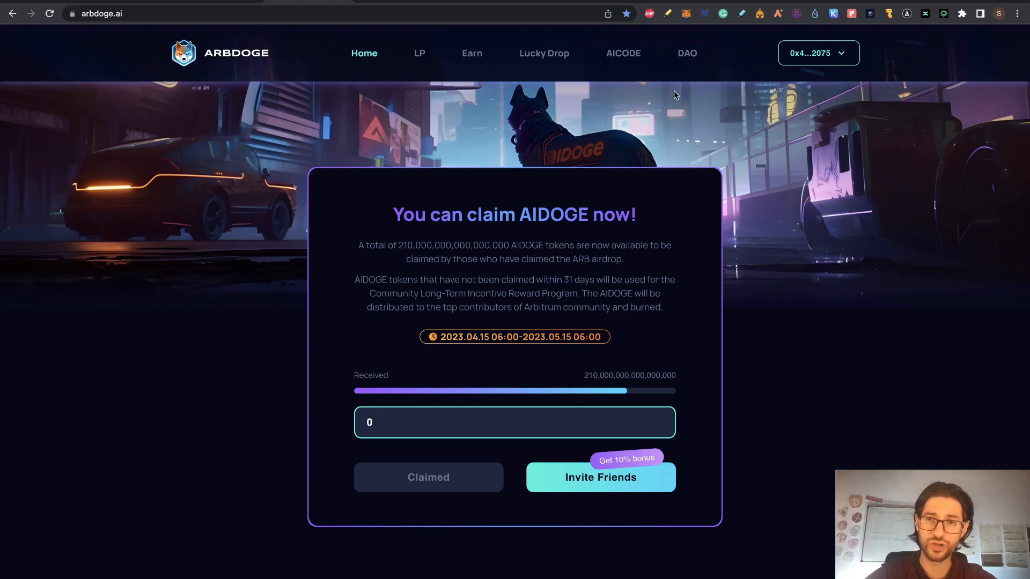
scroll(674, 95, up, 3)
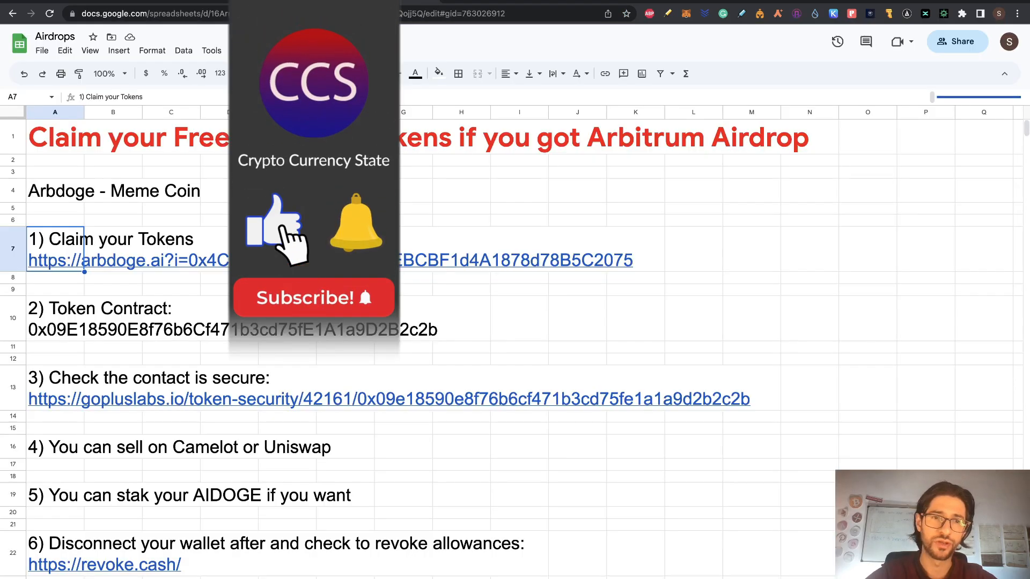
Copy the token contract address from cell A10 of the Airdrops spreadsheet.
double_click(58, 317)
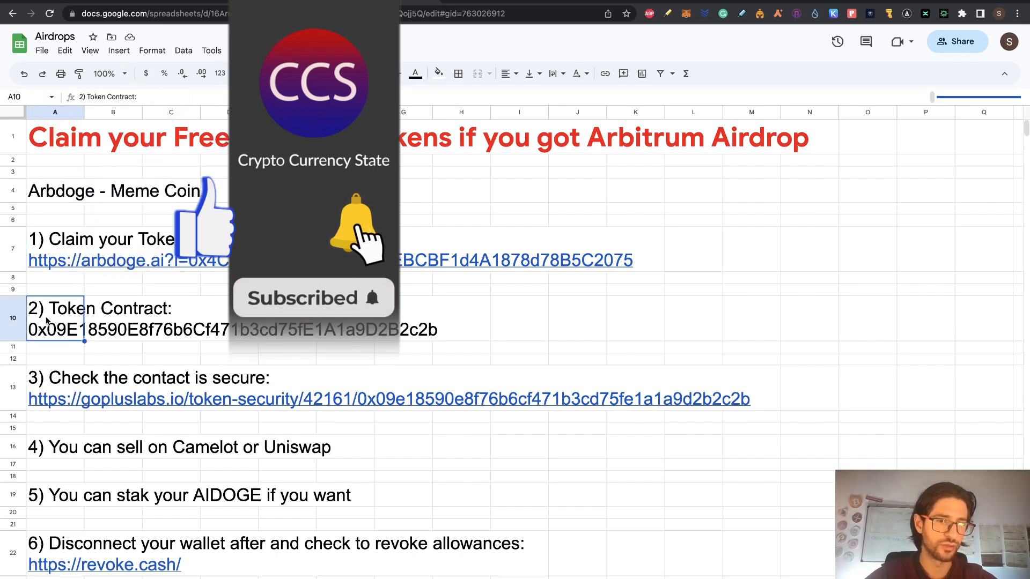
double_click(191, 331)
key(super+c)
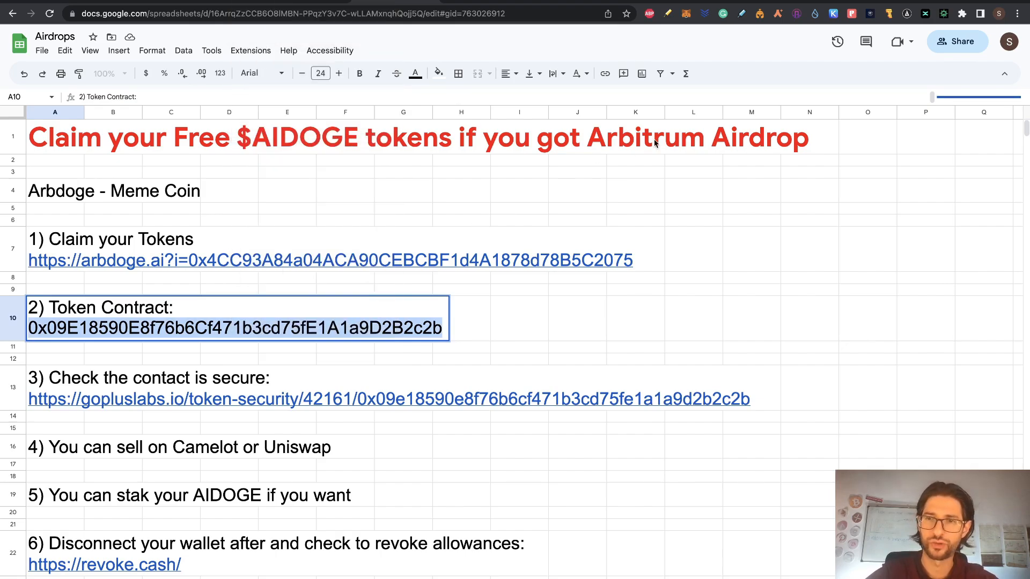
Try to import AIDOGE into MetaMask as a custom token on Arbitrum using the copied contract address.
click(688, 16)
click(523, 251)
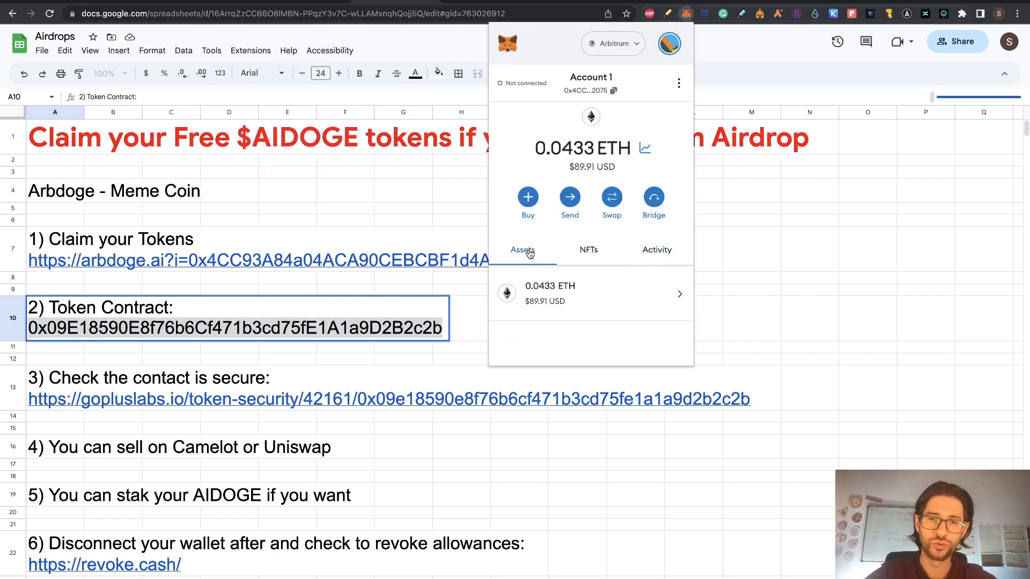
scroll(595, 335, down, 5)
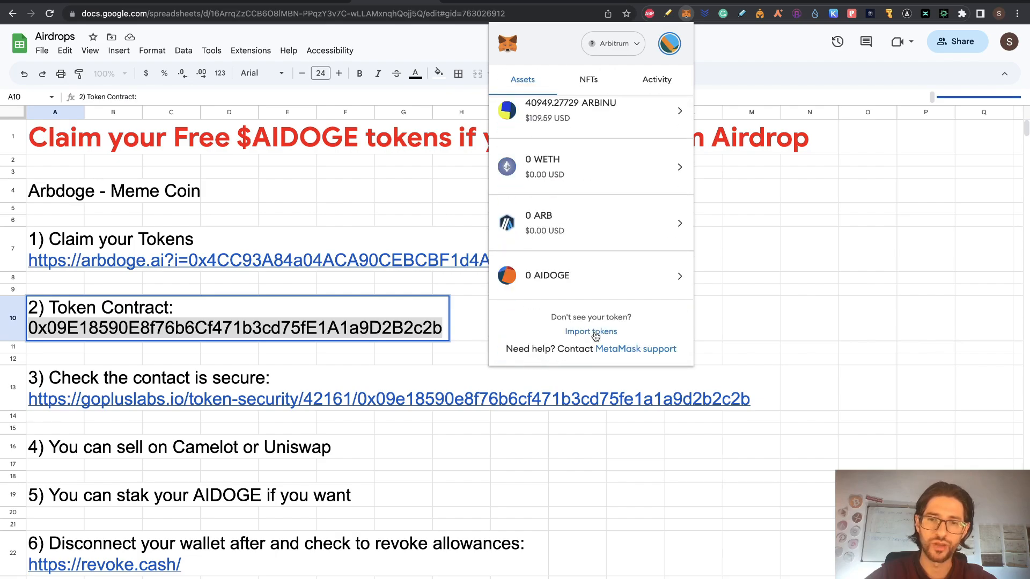
click(601, 332)
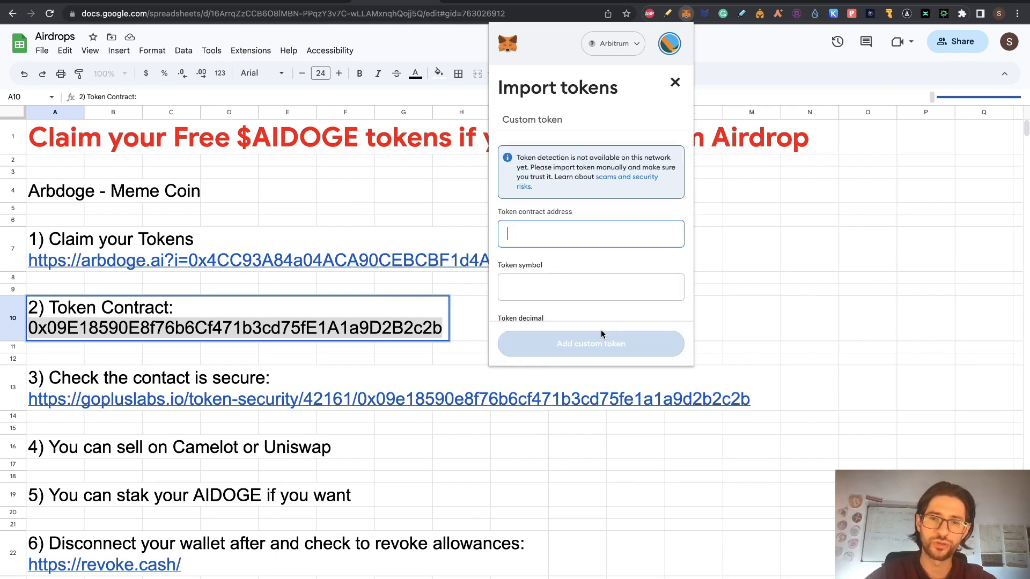
key(super+v)
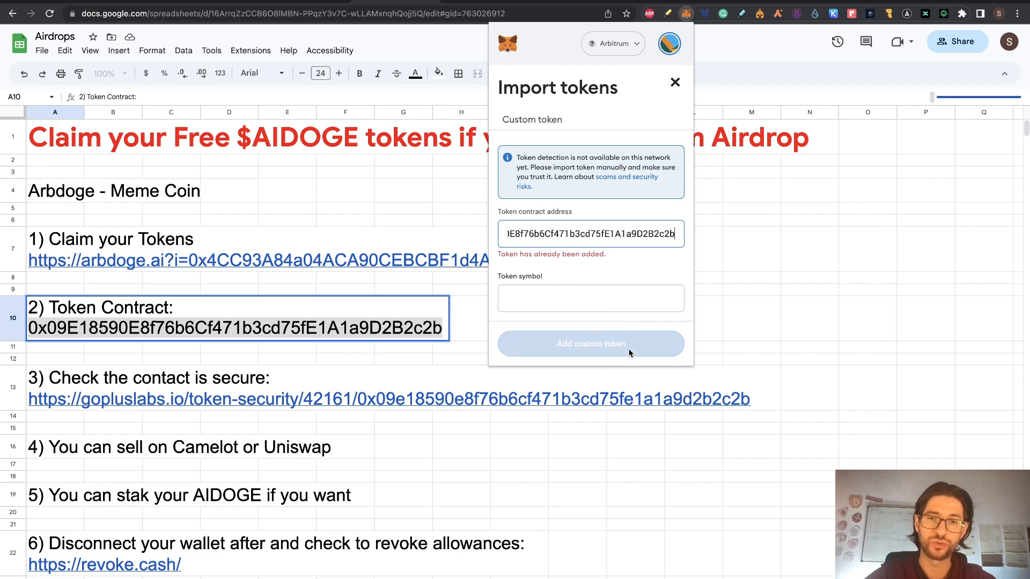
click(675, 83)
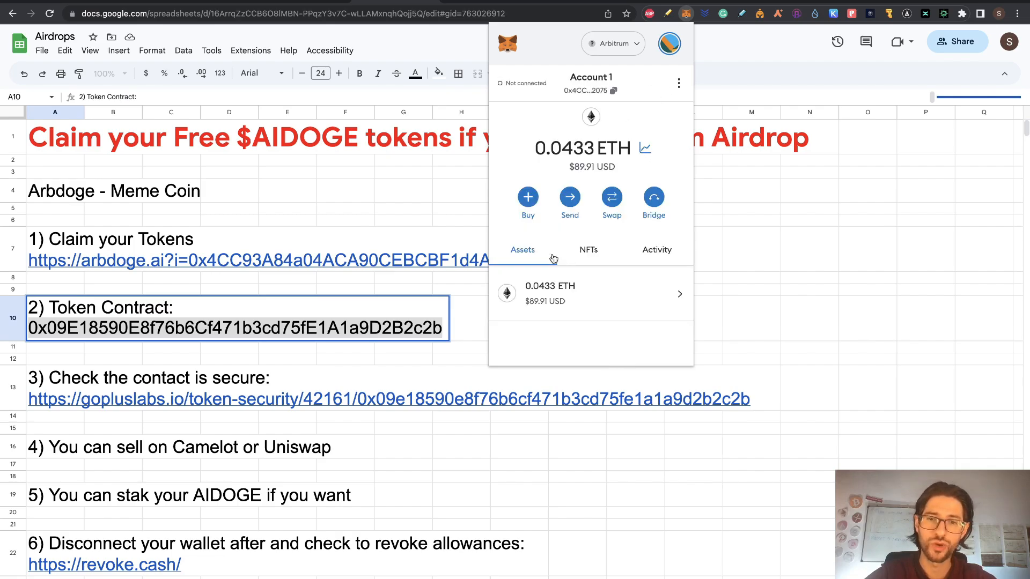
Look through the MetaMask asset list for the AIDOGE entry and return to the Airdrops spreadsheet.
scroll(600, 303, down, 5)
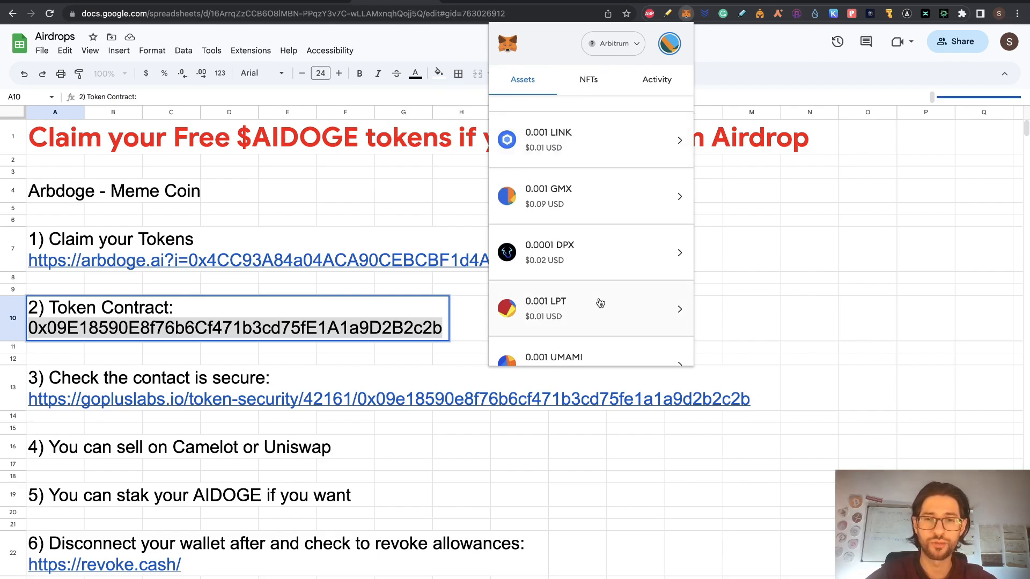
scroll(599, 303, down, 8)
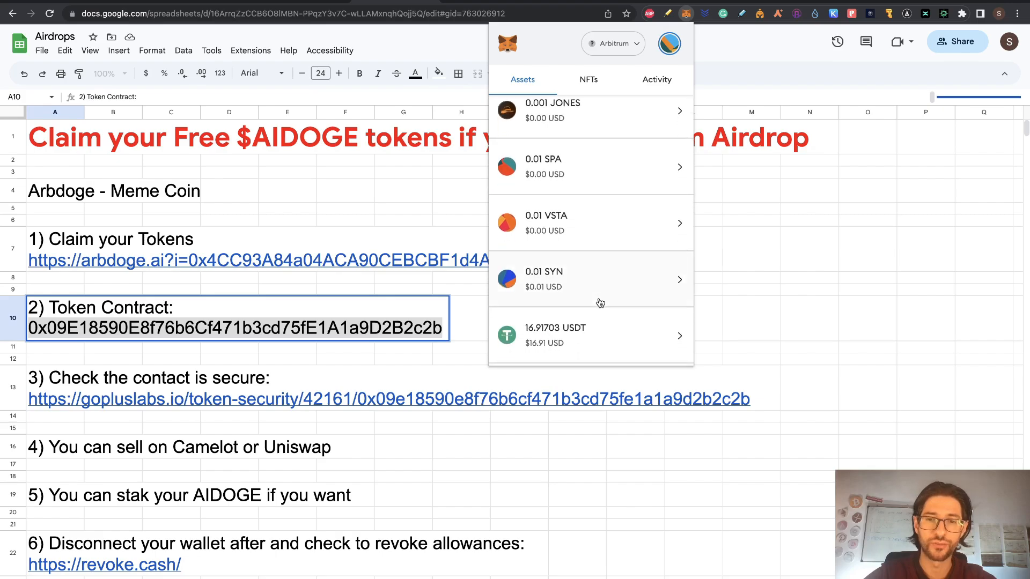
scroll(599, 303, down, 5)
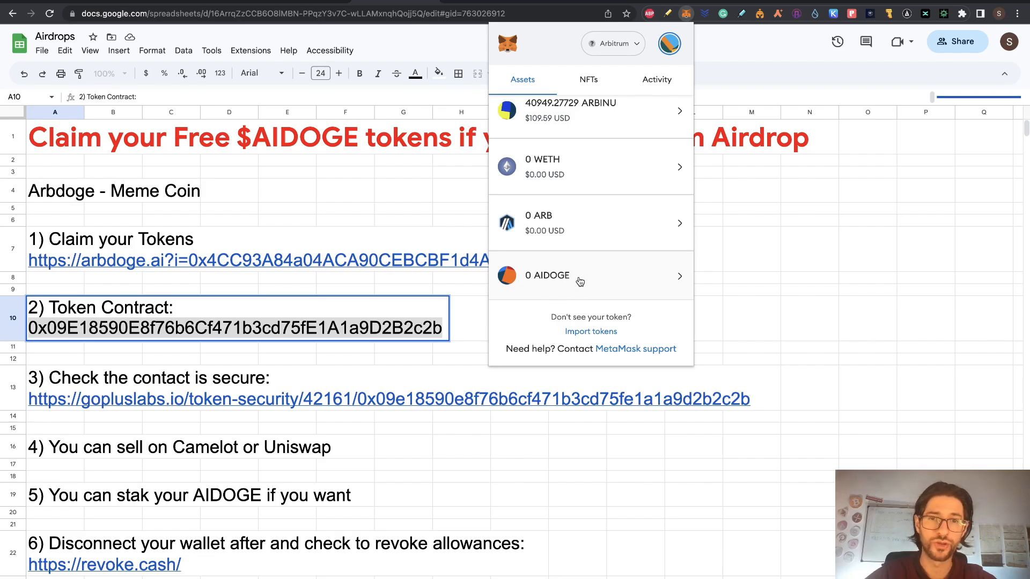
click(264, 347)
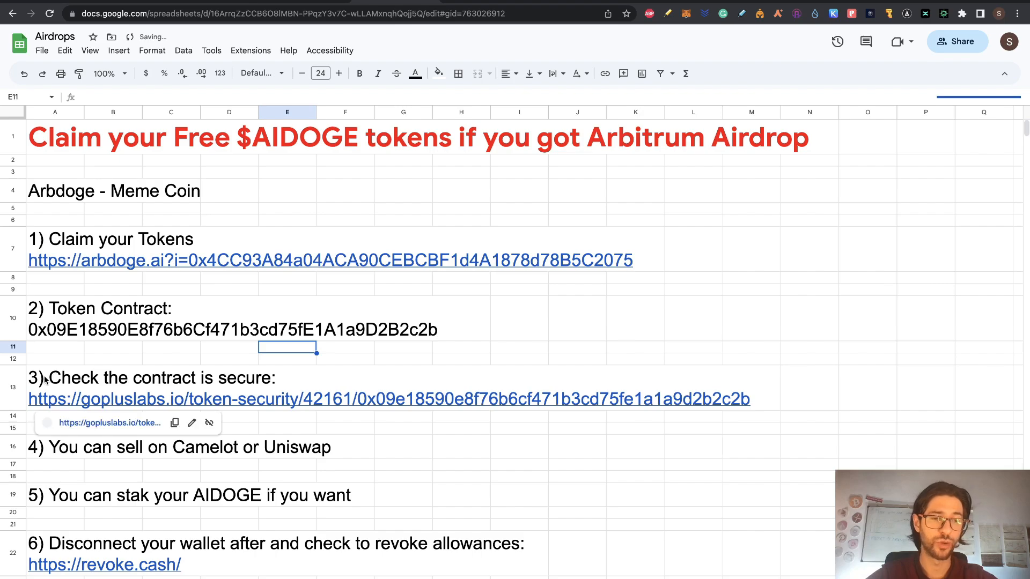
mouse_move(46, 379)
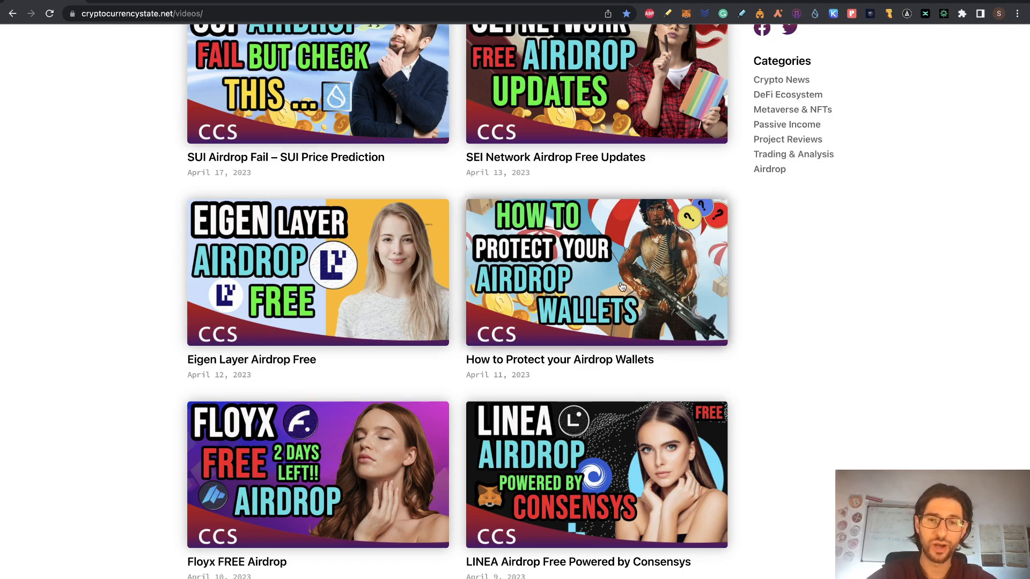
Open the "How to Protect your Airdrop Wallets" article on cryptocurrencystate.net and read through its nine protection points.
click(596, 272)
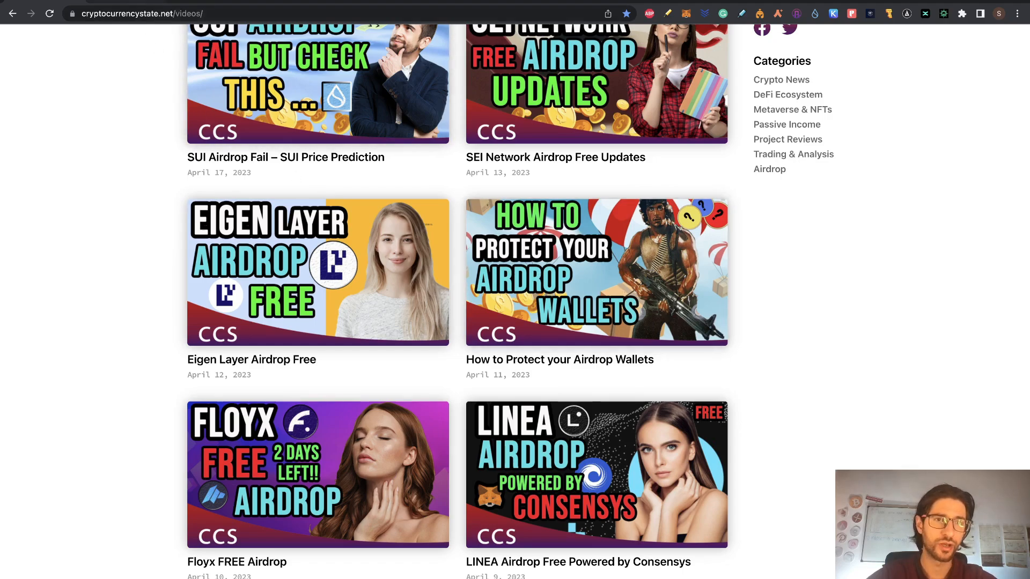
scroll(365, 241, down, 4)
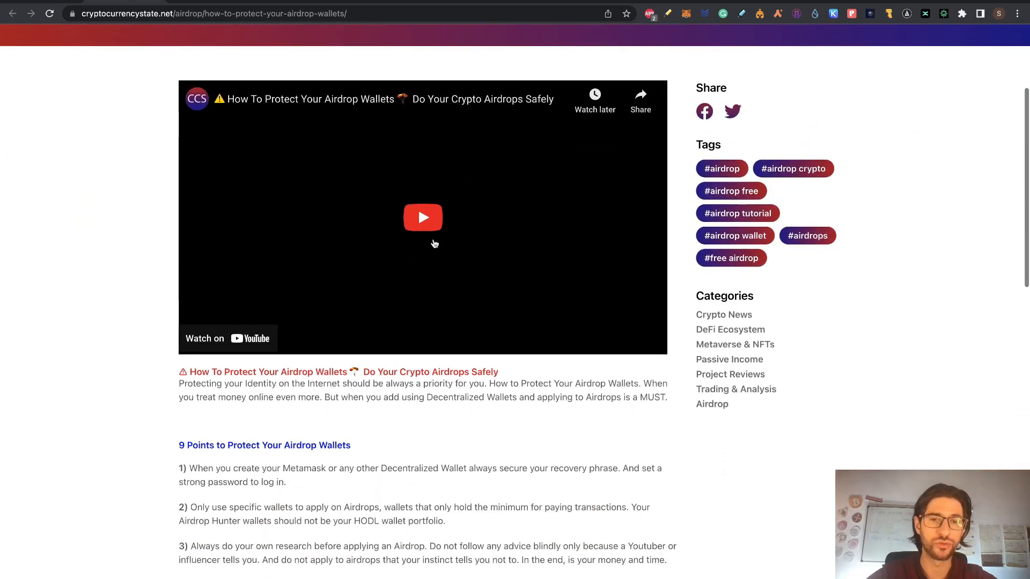
scroll(419, 317, down, 3)
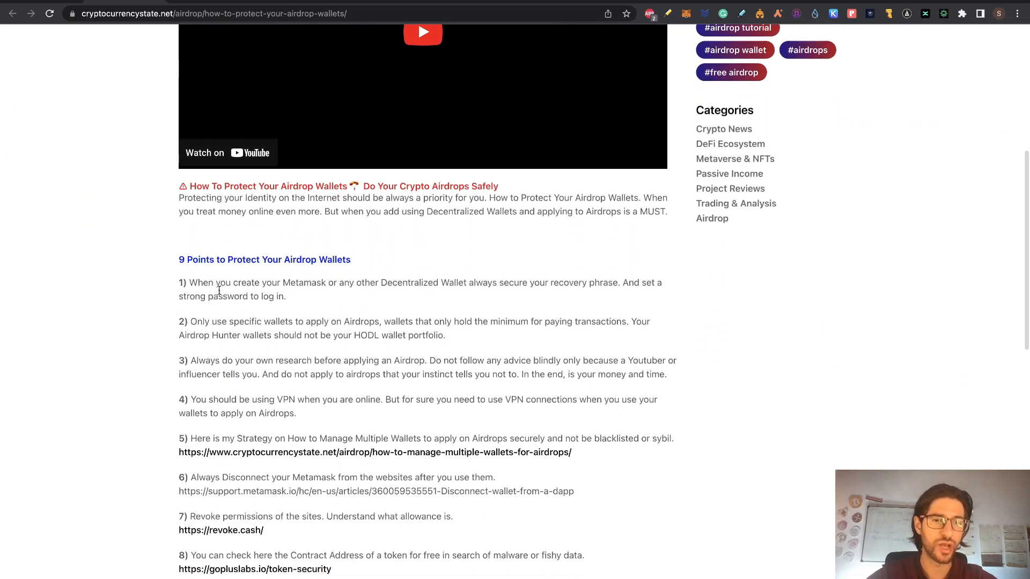
scroll(430, 322, down, 6)
scroll(431, 324, up, 1)
right_click(430, 322)
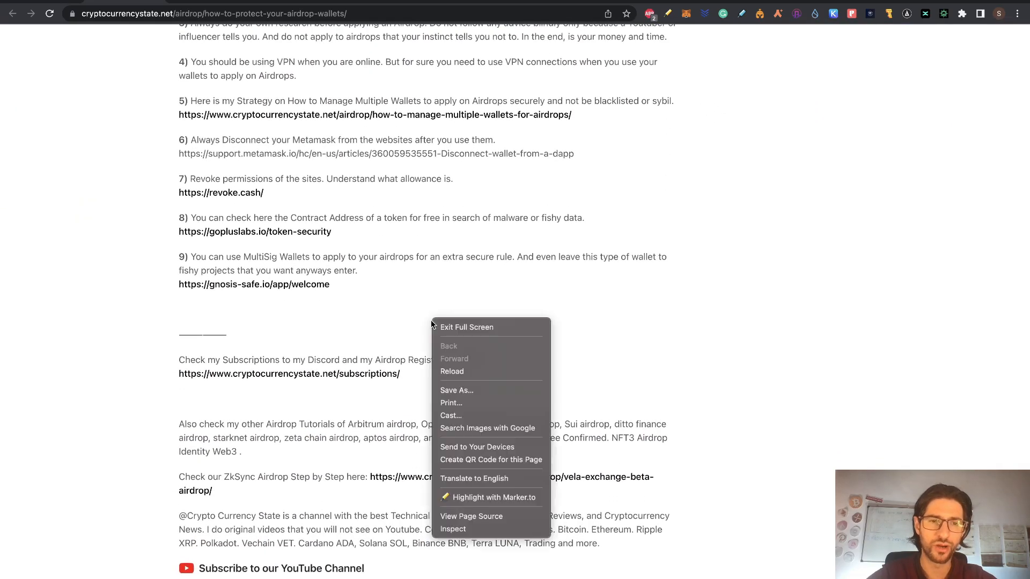
key(Escape)
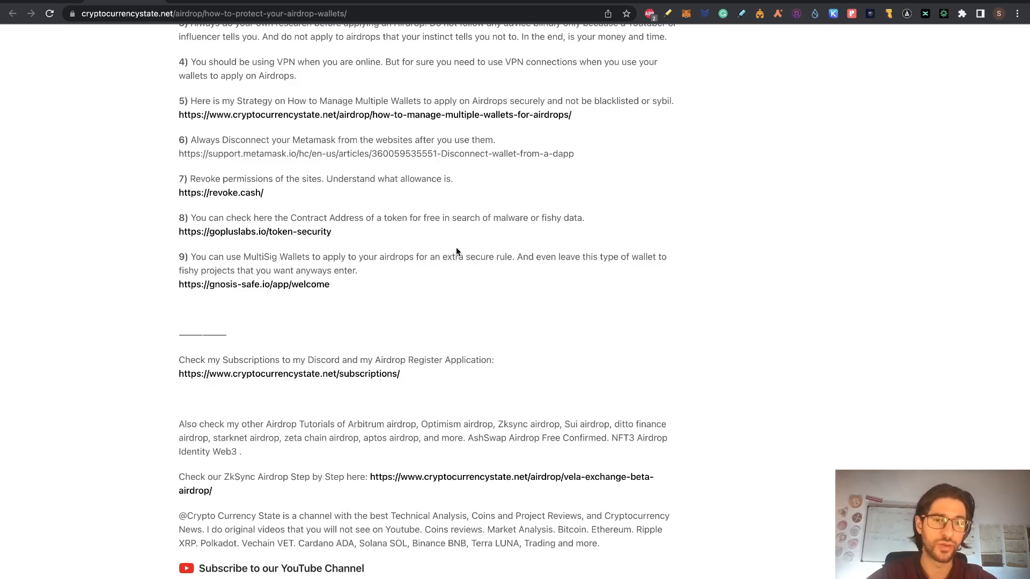
scroll(455, 247, up, 15)
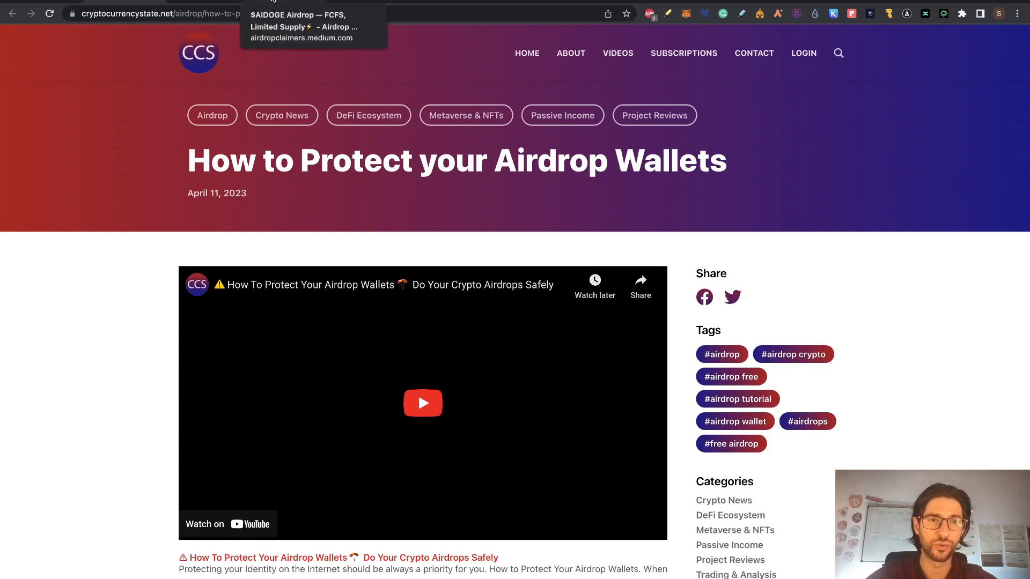
Return to the Airdrops spreadsheet and copy the token contract address from cell A10.
click(432, 2)
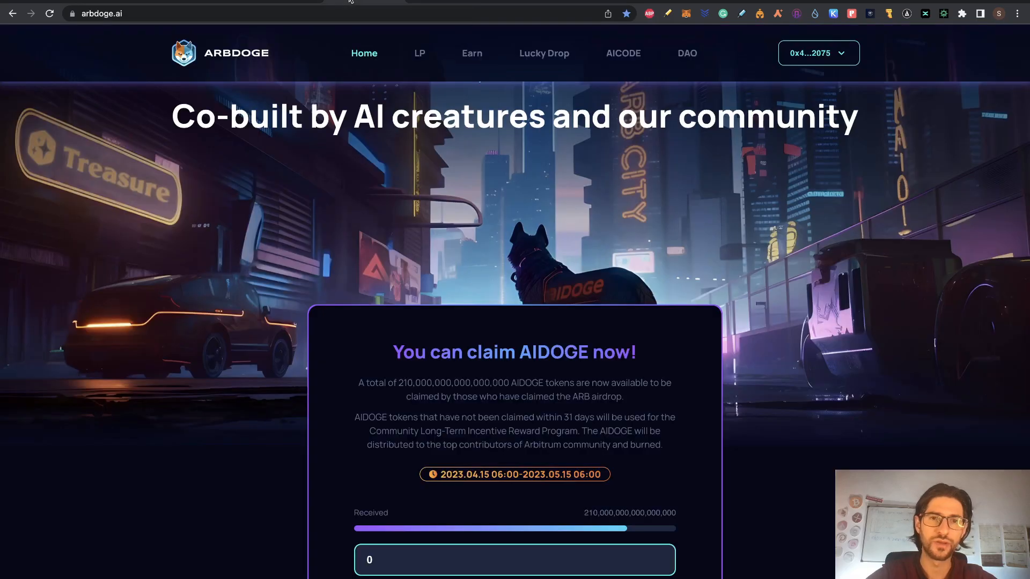
click(421, 3)
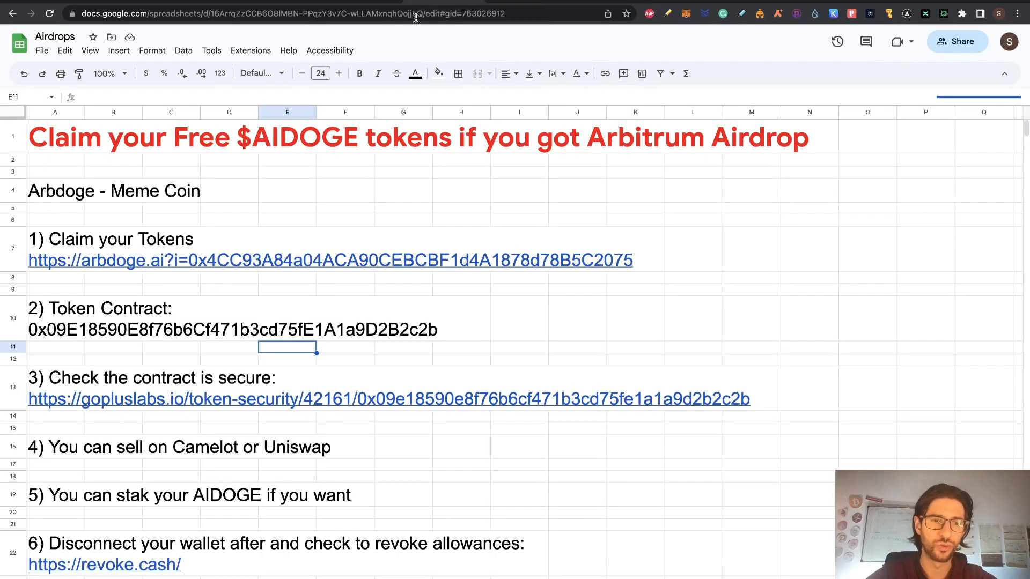
click(52, 333)
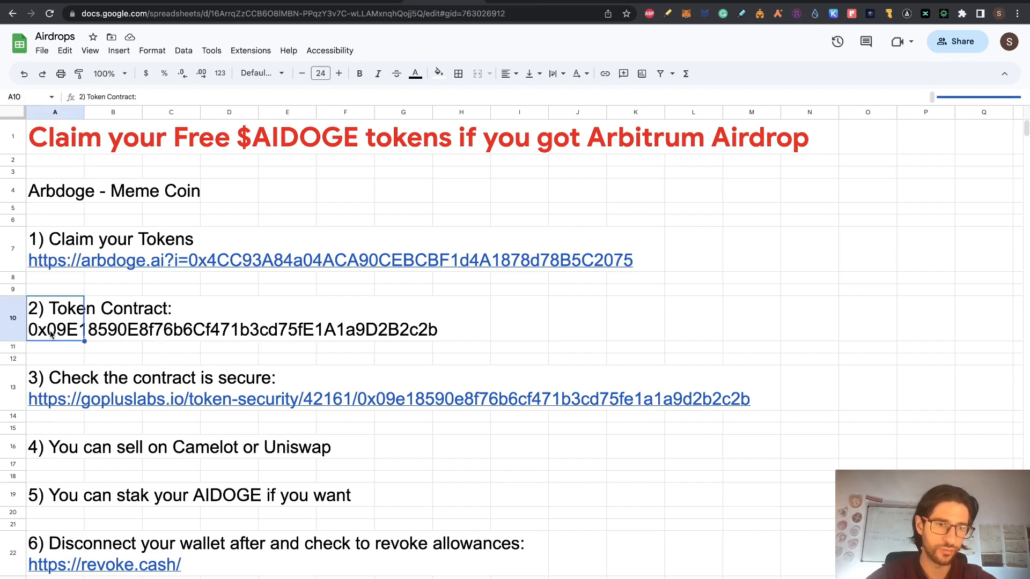
double_click(52, 333)
key(super+c)
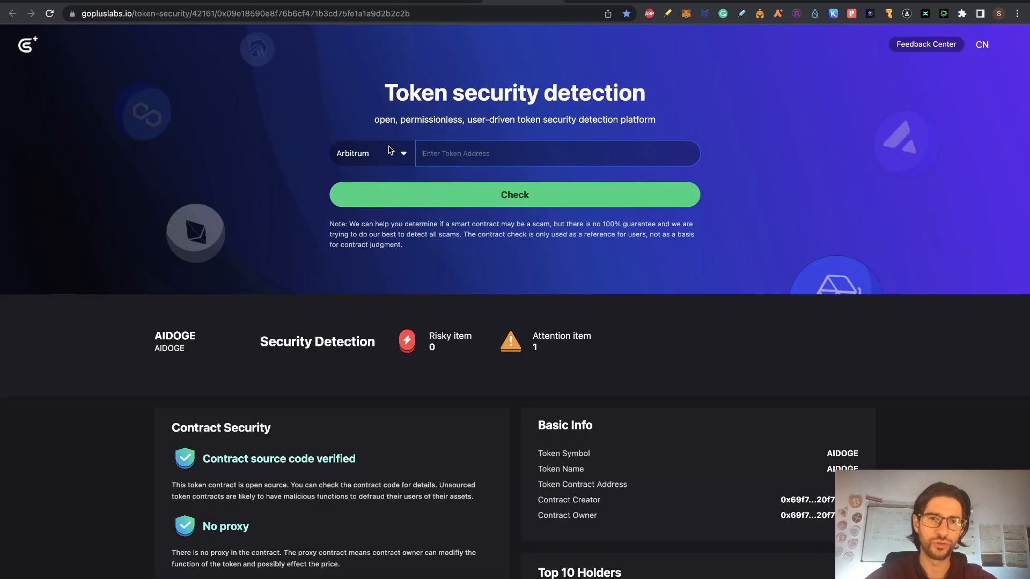
Run the gopluslabs.io token security check on the copied contract address with Arbitrum as the network.
click(388, 150)
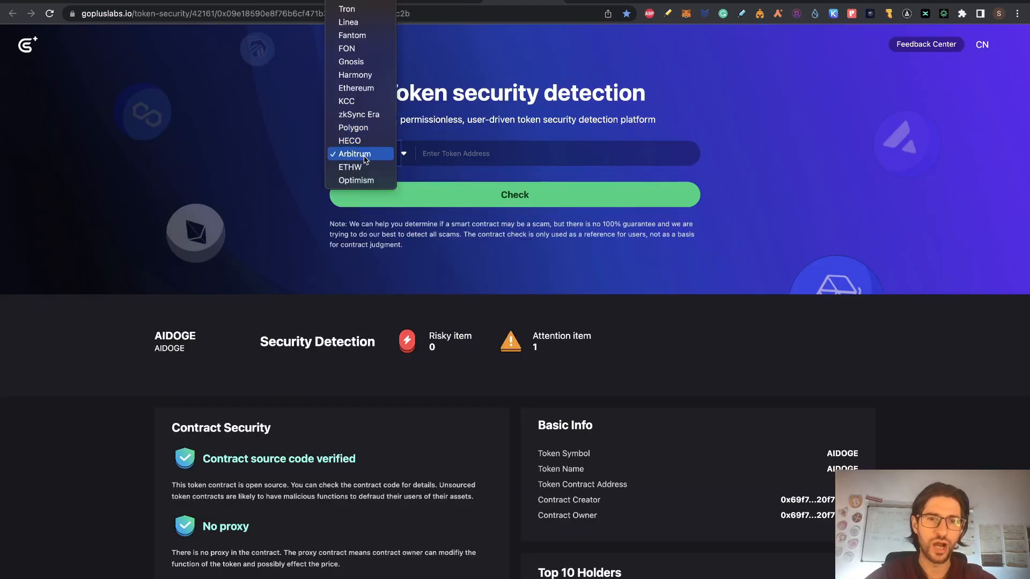
click(445, 155)
click(446, 155)
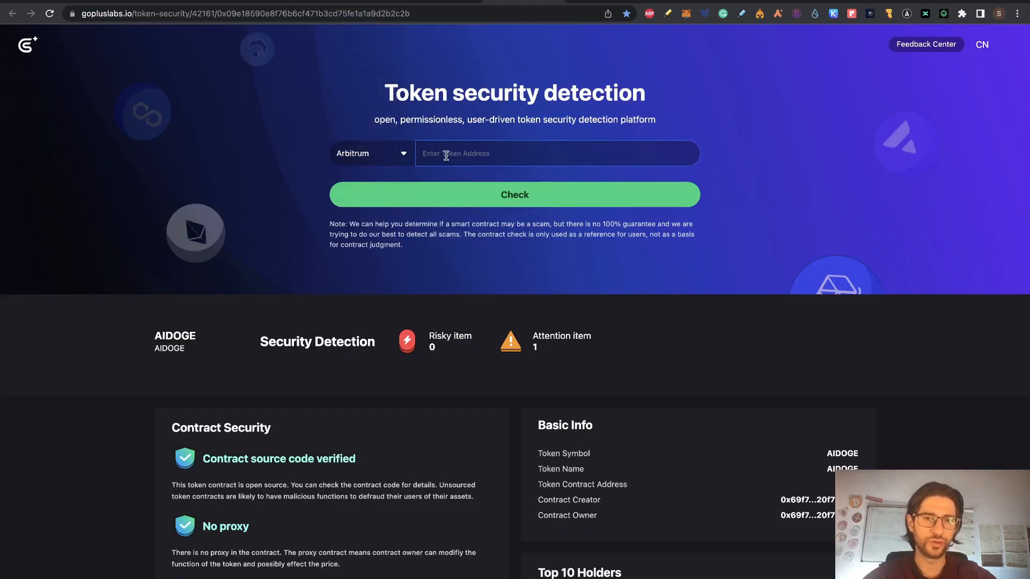
key(super+v)
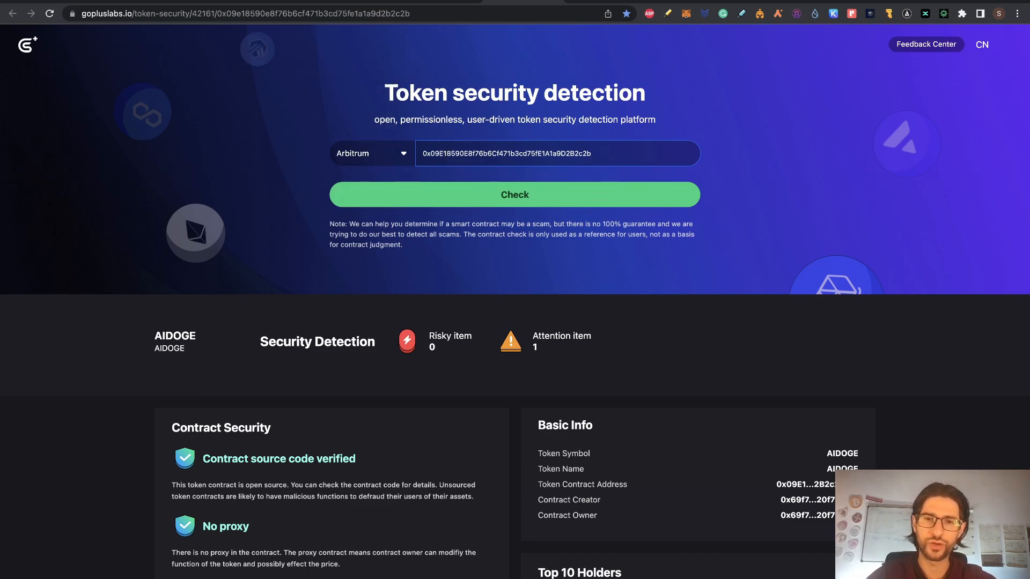
click(573, 193)
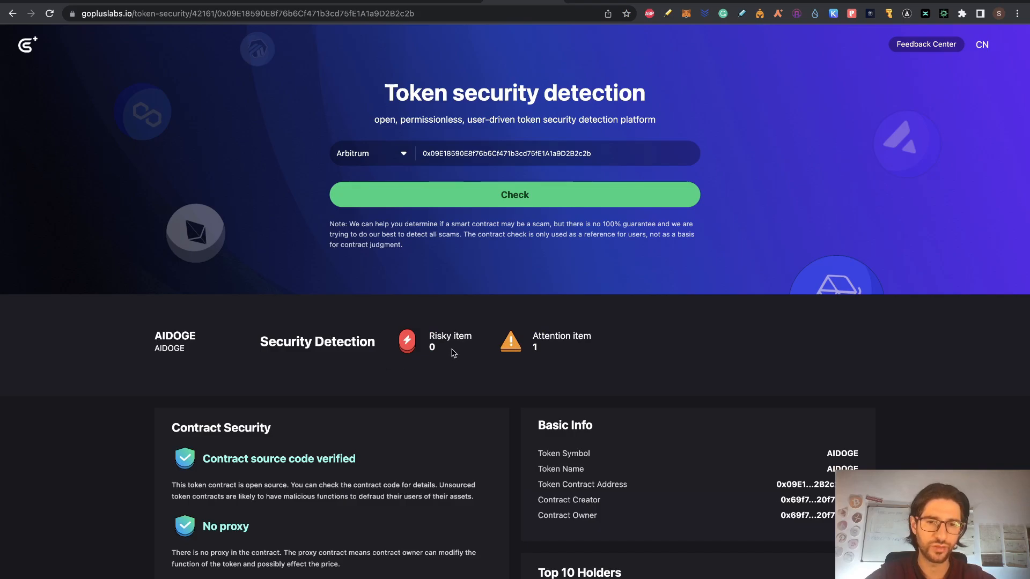
Review the AIDOGE security report, covering contract security, top holders, honeypot risk, the tax modification item and the risky item summary.
scroll(429, 397, down, 3)
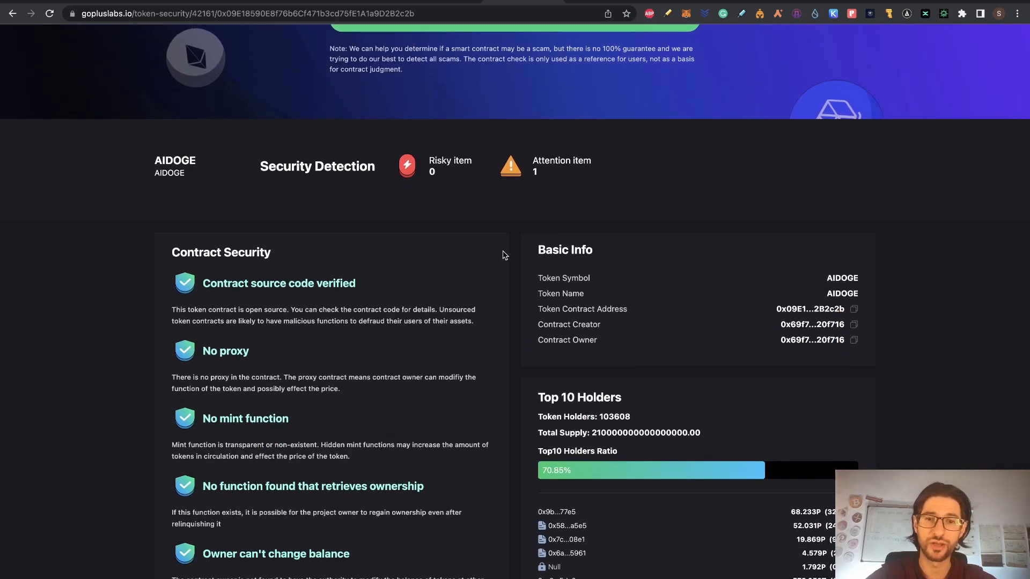
scroll(510, 260, down, 1)
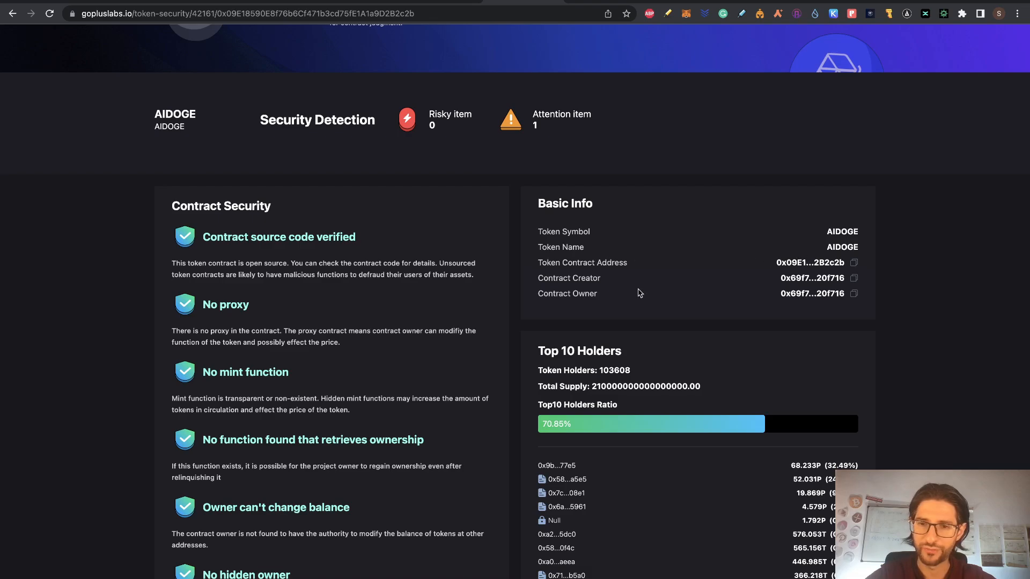
scroll(601, 258, down, 1)
scroll(600, 259, down, 4)
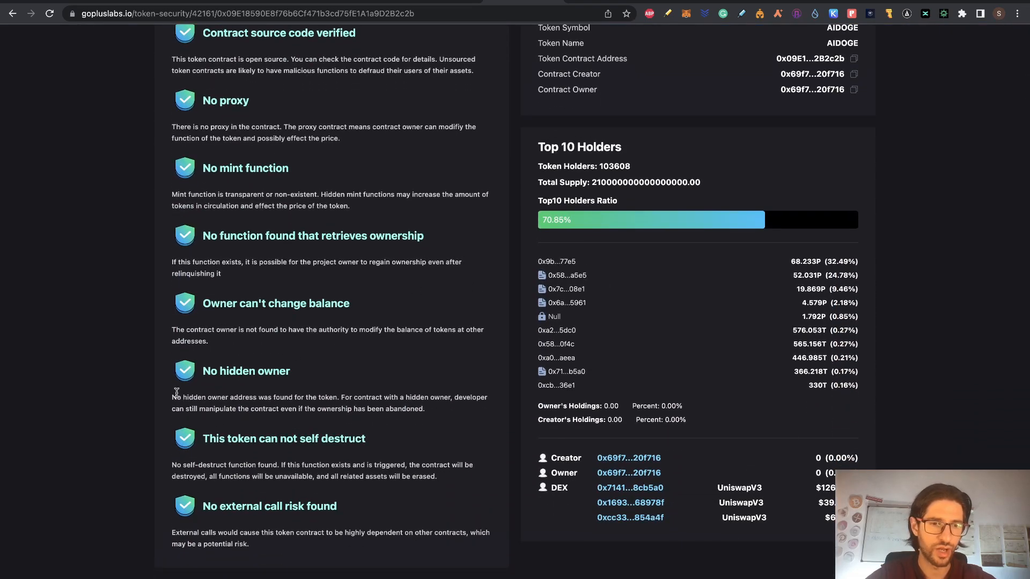
scroll(396, 347, down, 10)
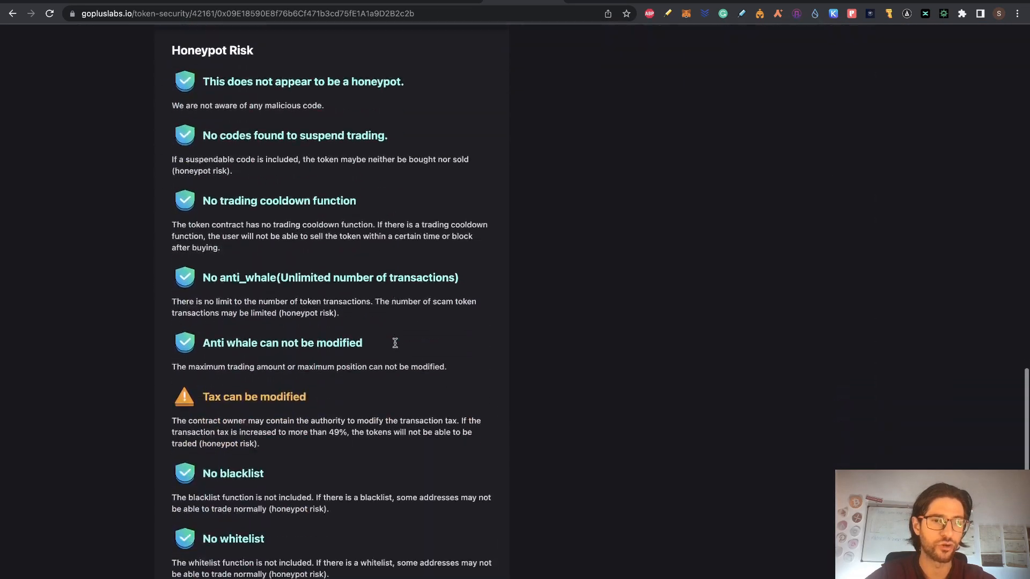
drag(313, 276, 193, 263)
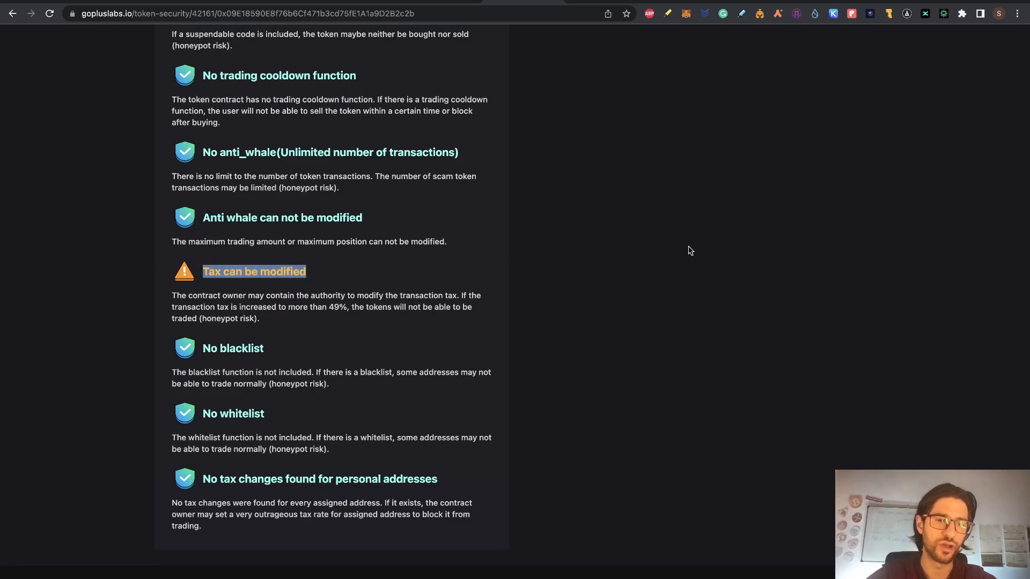
scroll(420, 316, up, 20)
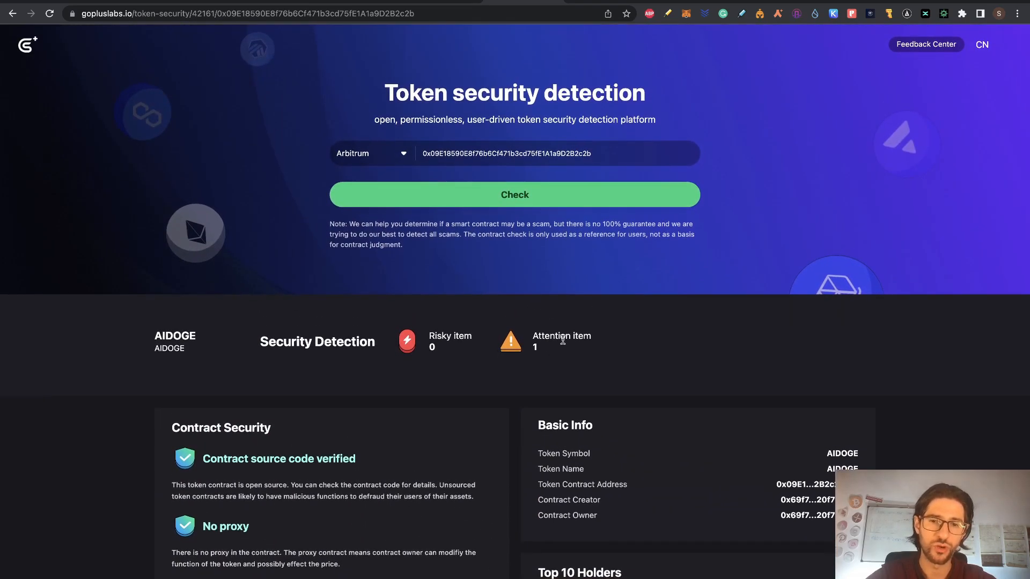
triple_click(434, 348)
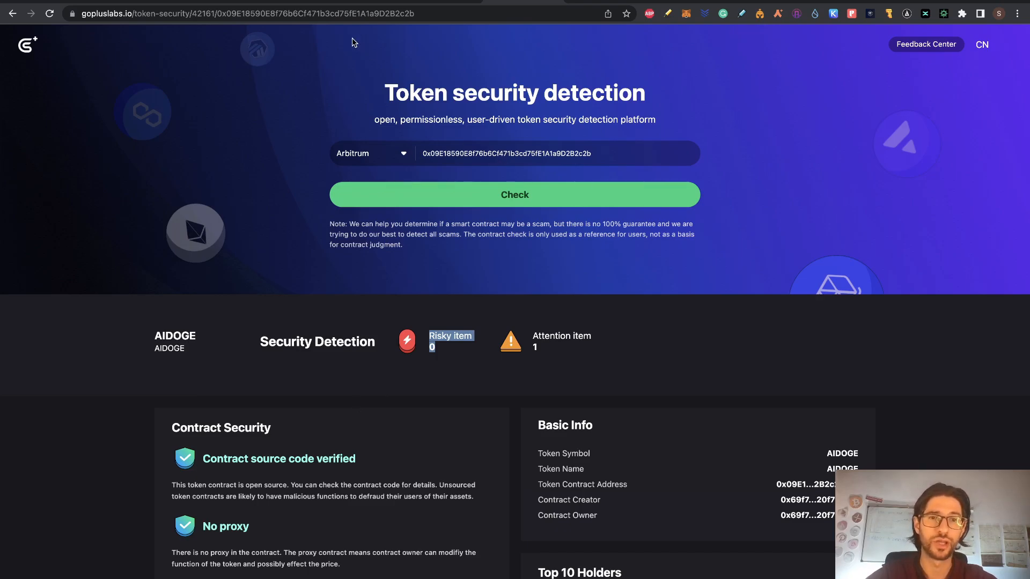
Revisit the links in the "How to Protect your Airdrop Wallets" article and go back to the Airdrops spreadsheet.
click(150, 2)
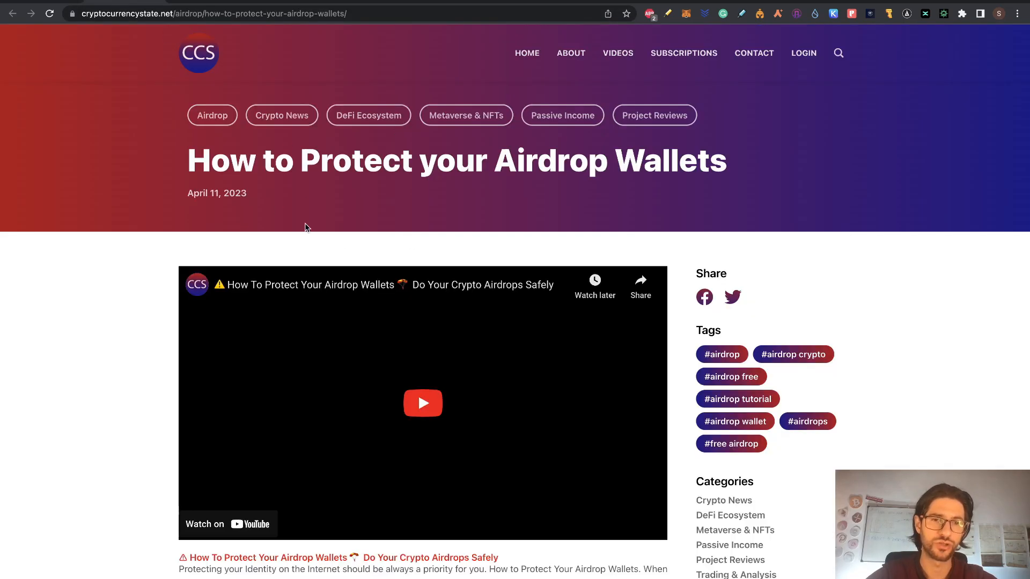
scroll(368, 200, down, 15)
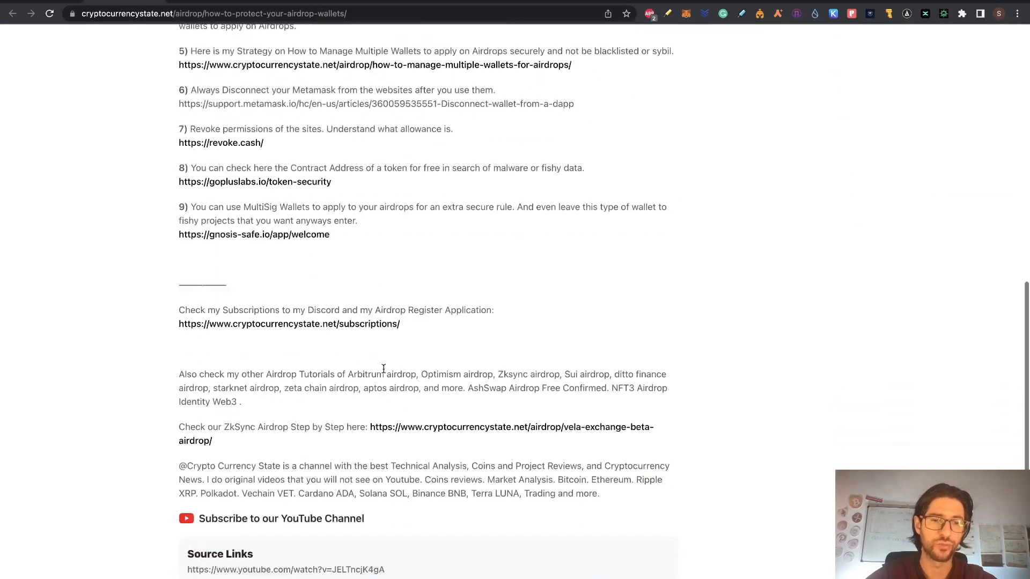
scroll(383, 369, up, 15)
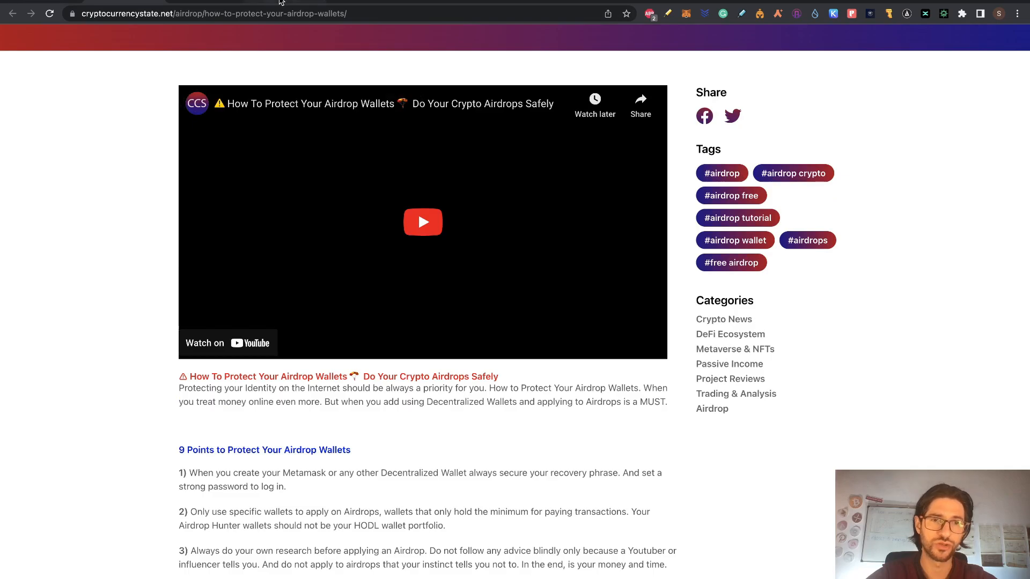
click(437, 3)
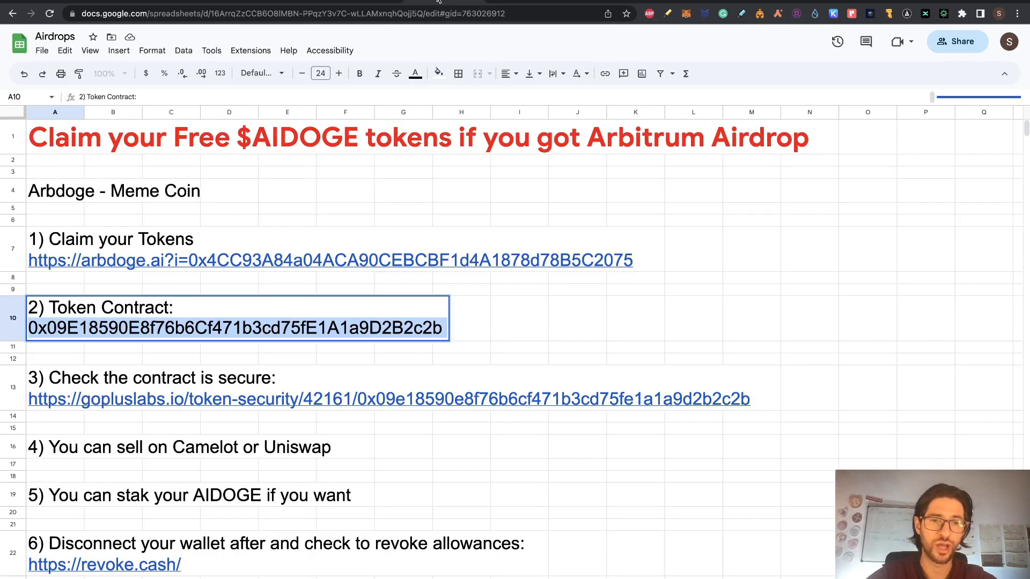
Copy the token contract address from cell A10 of the Airdrops spreadsheet.
click(550, 320)
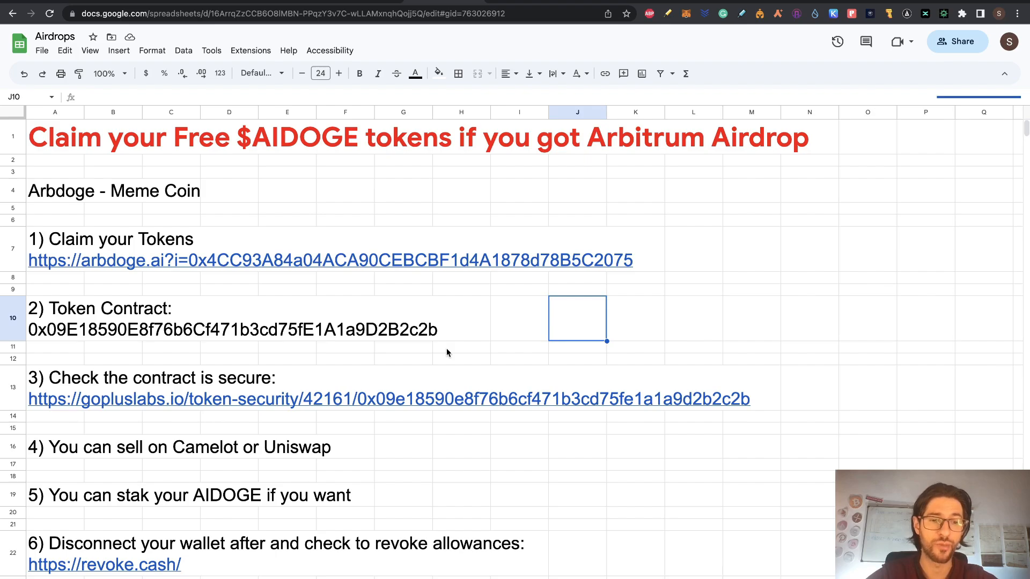
click(42, 332)
double_click(33, 328)
key(super+c)
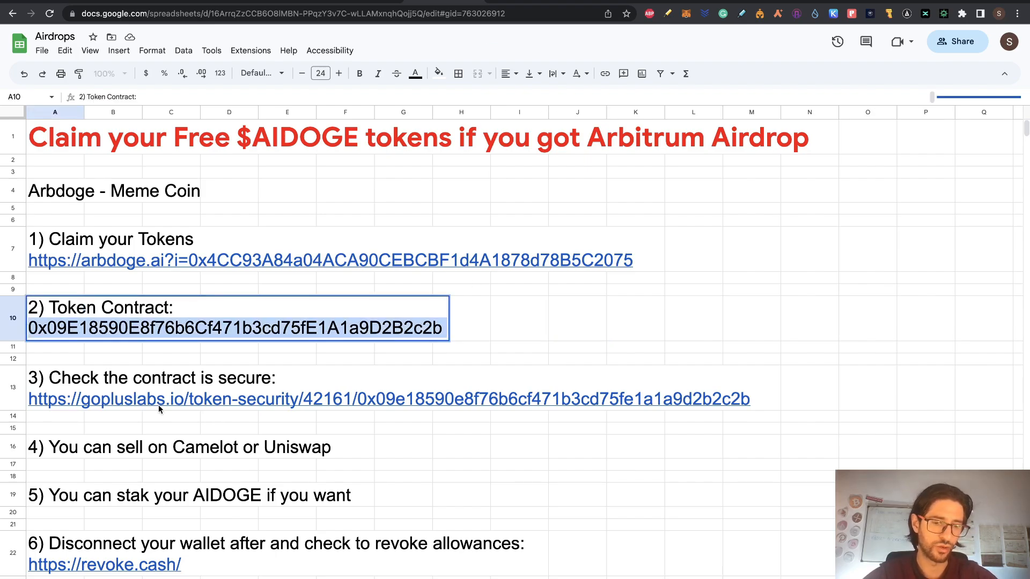
On the Camelot exchange, set up a swap from USDC to AIDOGE, finding AIDOGE by the copied contract address.
click(590, 2)
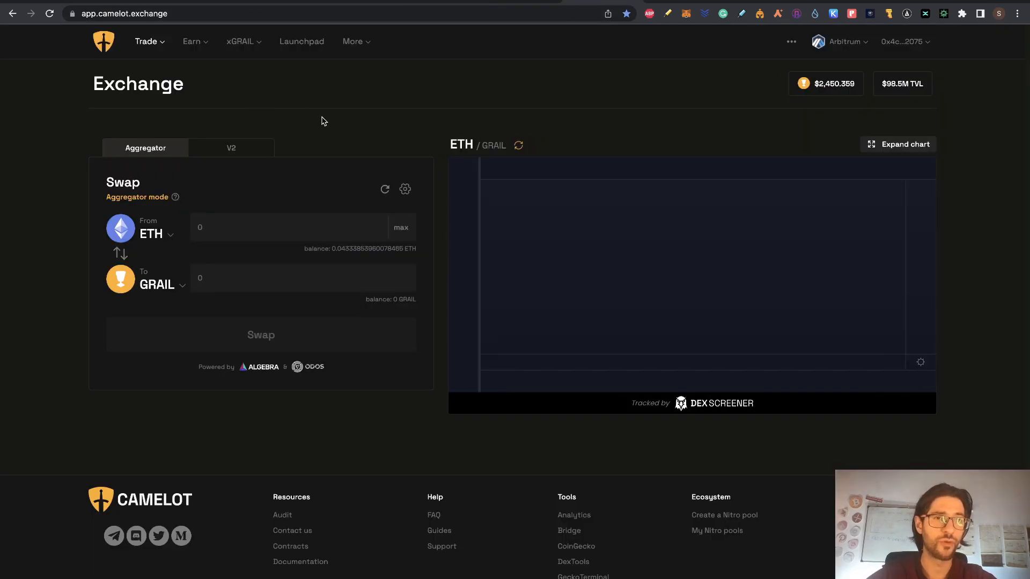
click(166, 242)
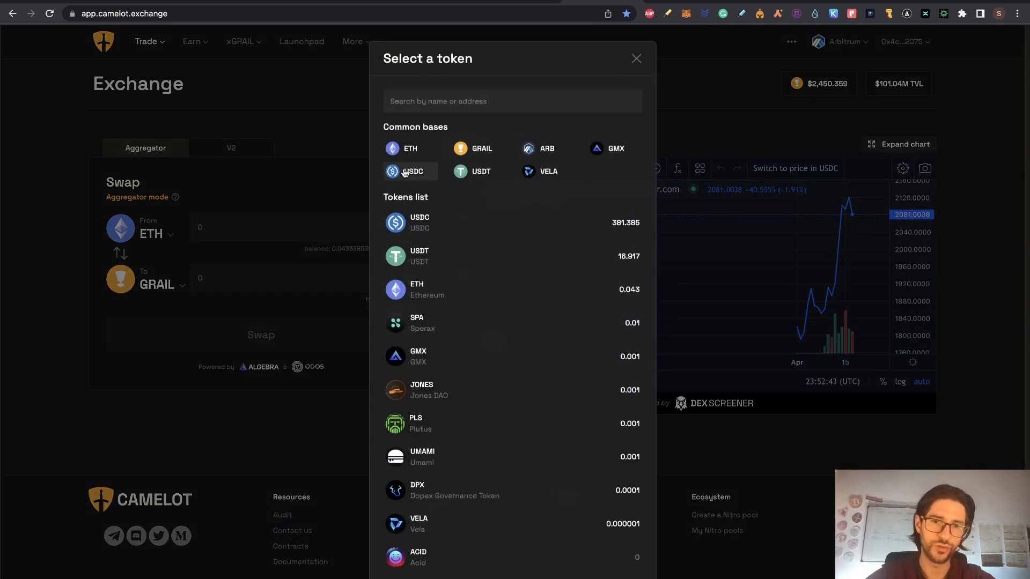
click(404, 172)
click(179, 285)
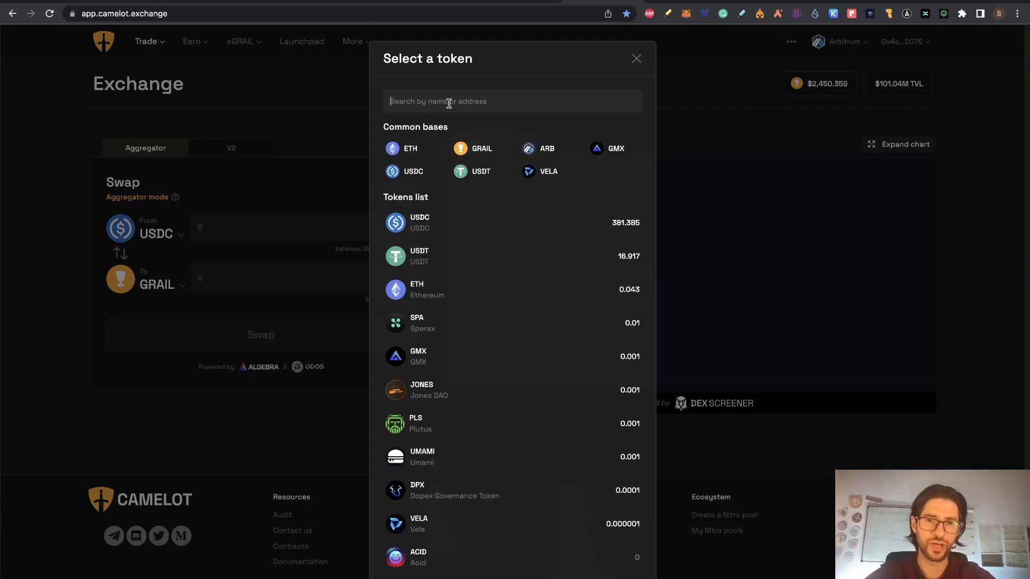
key(super+v)
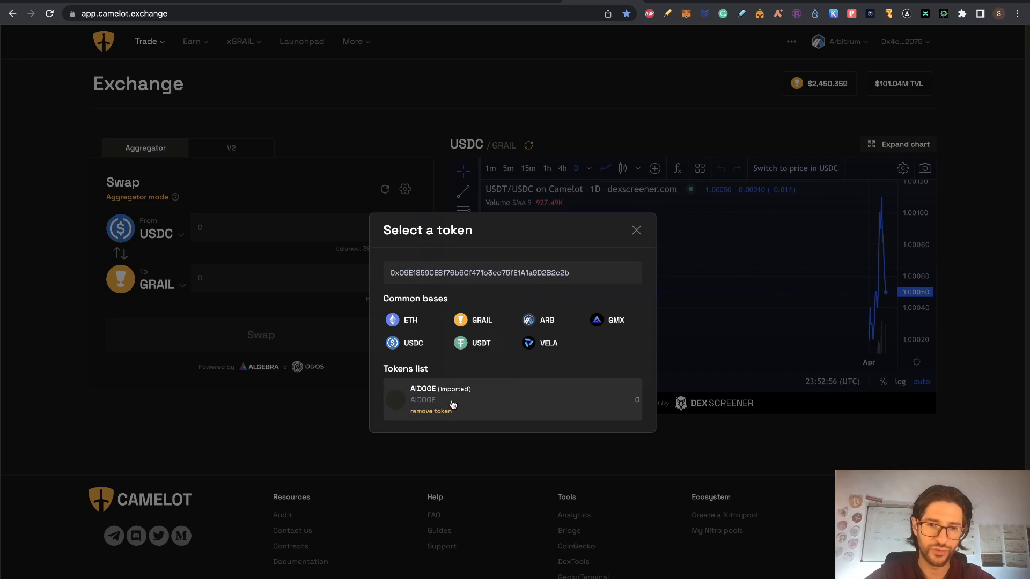
click(416, 395)
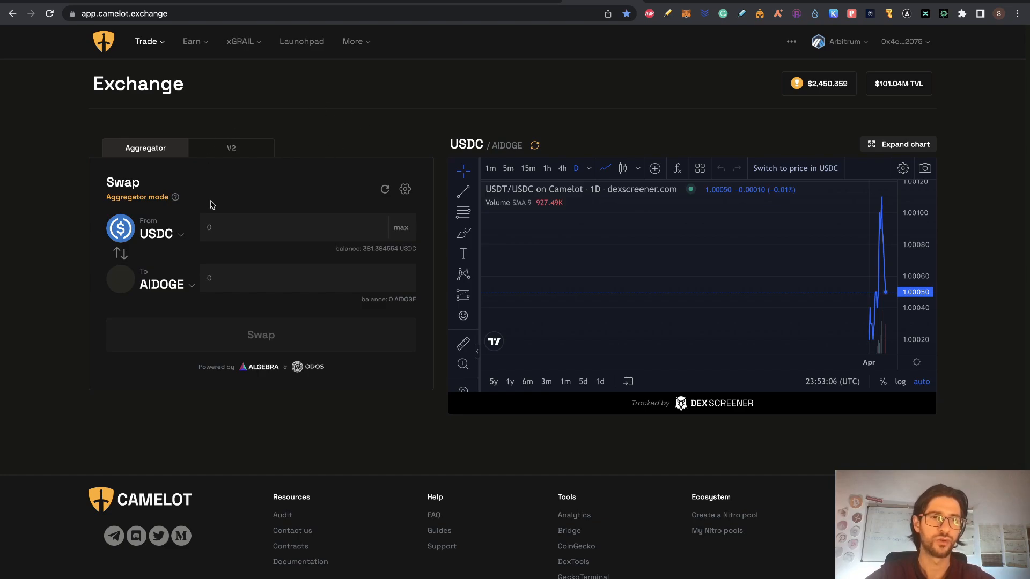
On Uniswap, choose USDC as the token to swap and AIDOGE, found by the copied contract address, as the token to receive.
click(675, 1)
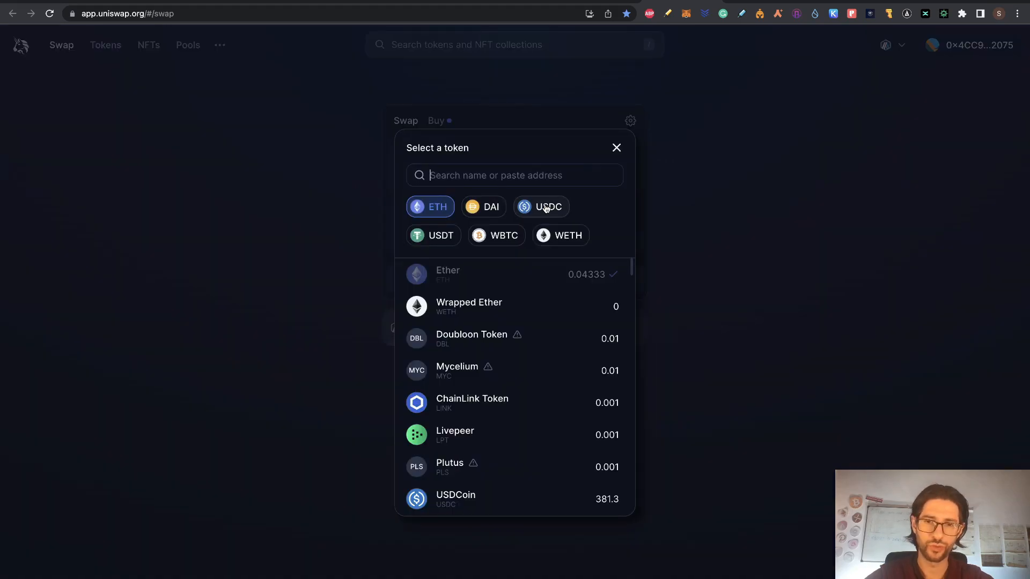
click(547, 208)
click(581, 223)
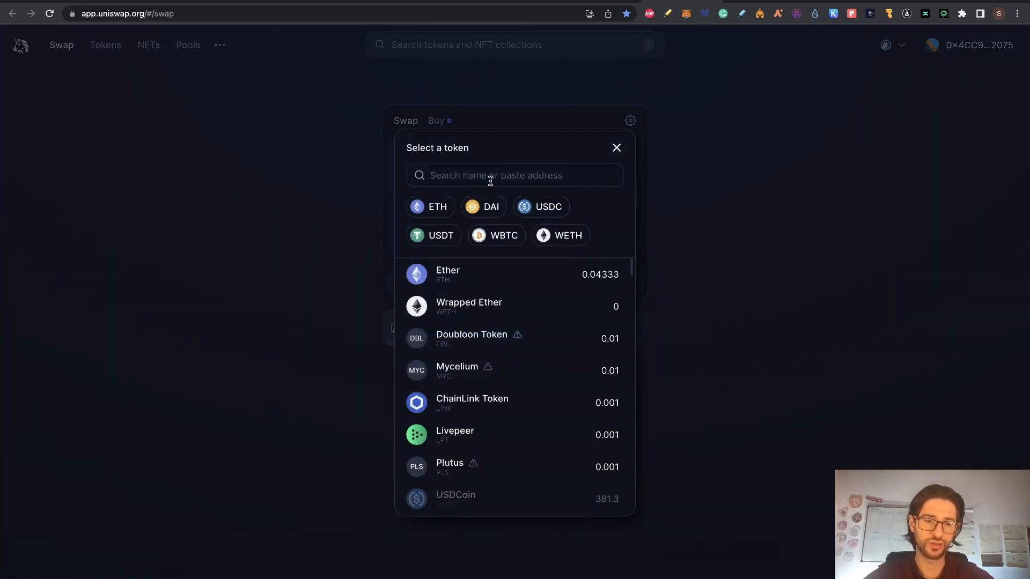
key(ctrl+v)
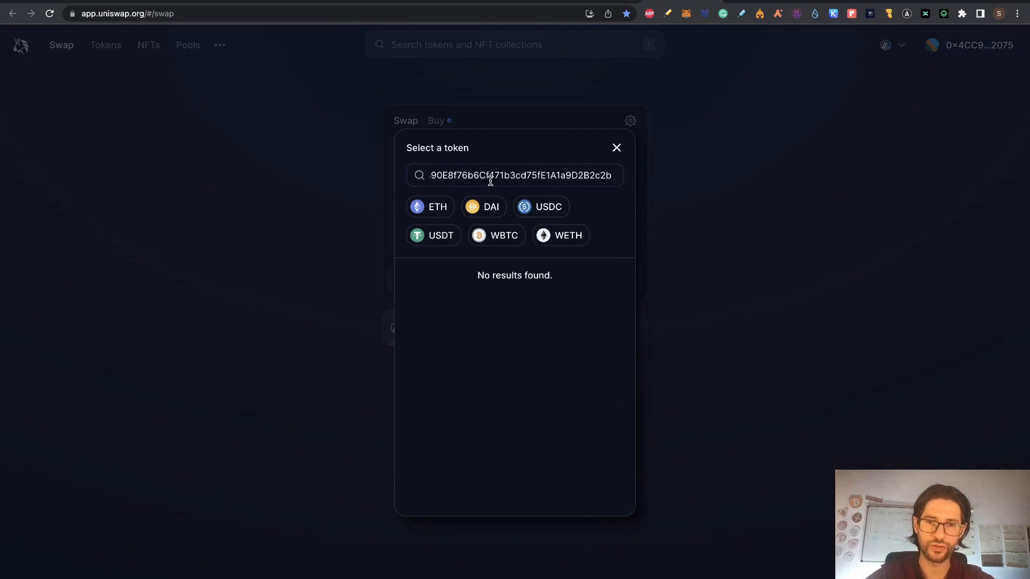
click(450, 284)
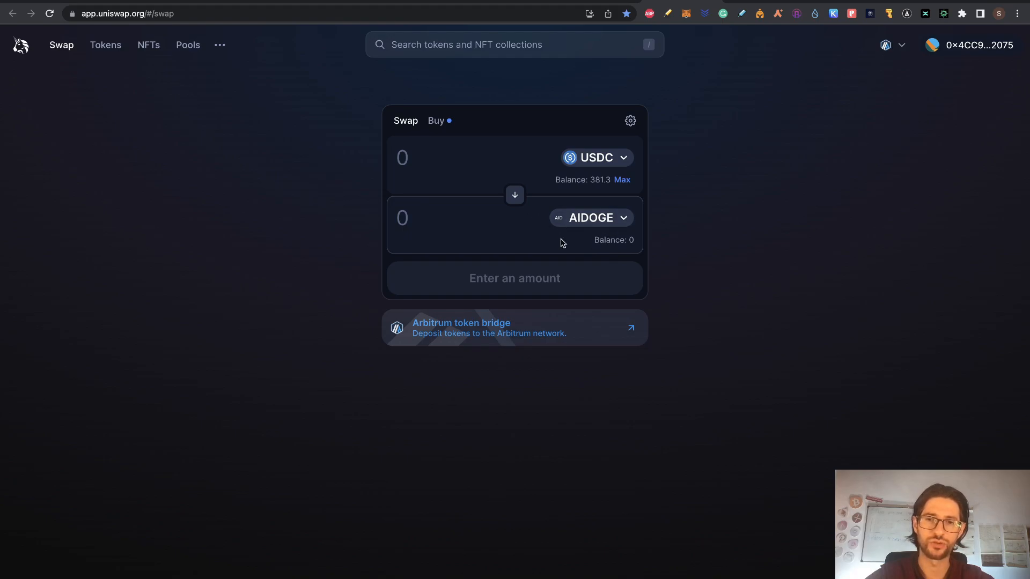
Reverse the swap direction so AIDOGE is sold for USDC and enter an amount of 1111 AIDOGE.
click(514, 195)
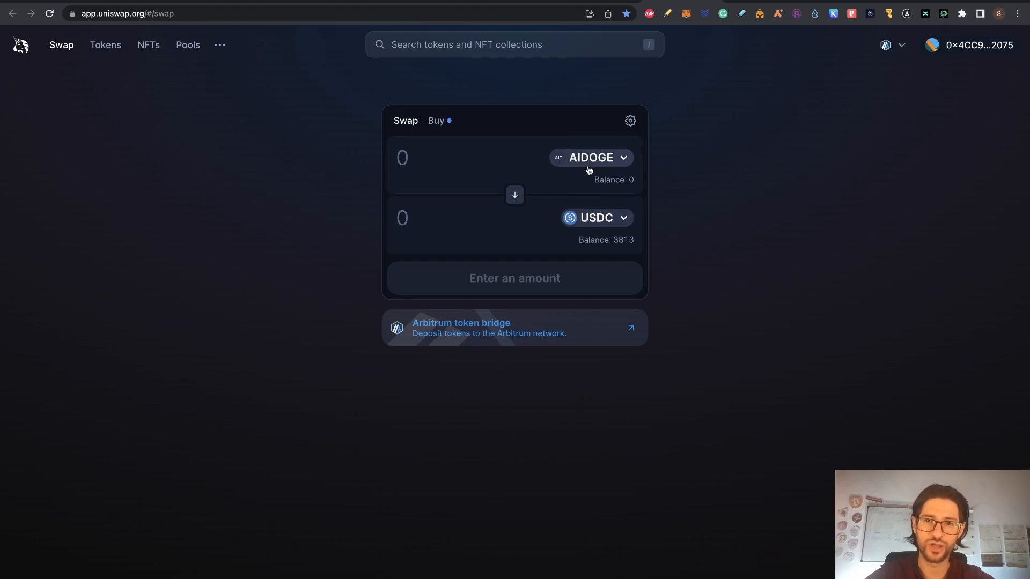
click(409, 154)
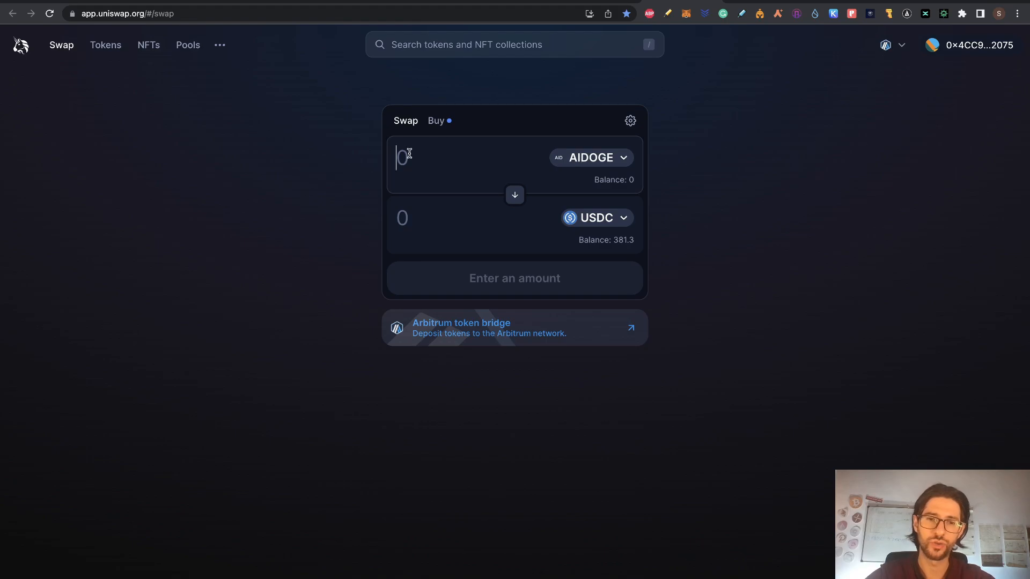
text(1111)
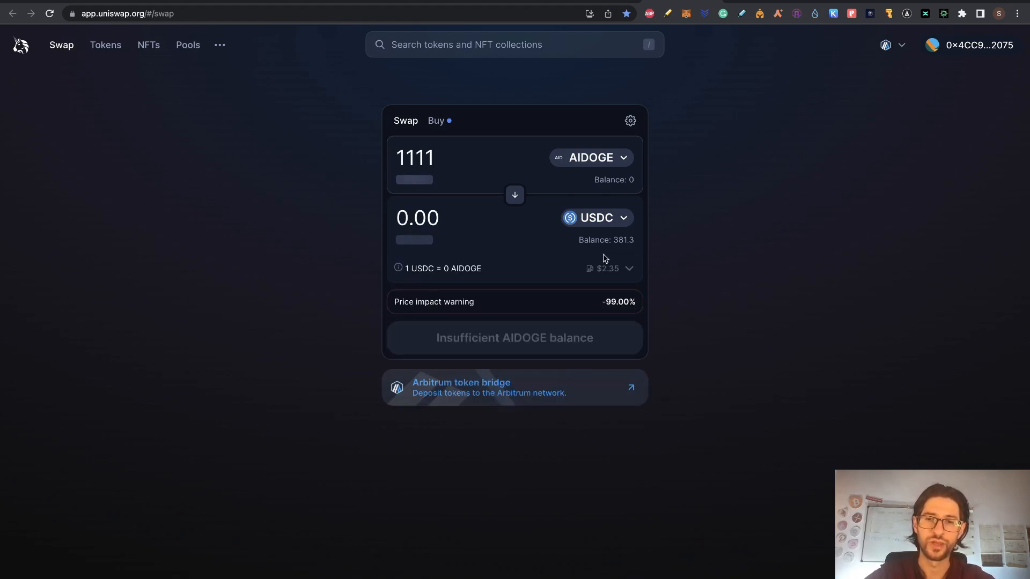
Inspect the slippage tolerance in the Uniswap swap settings and close the settings.
click(630, 120)
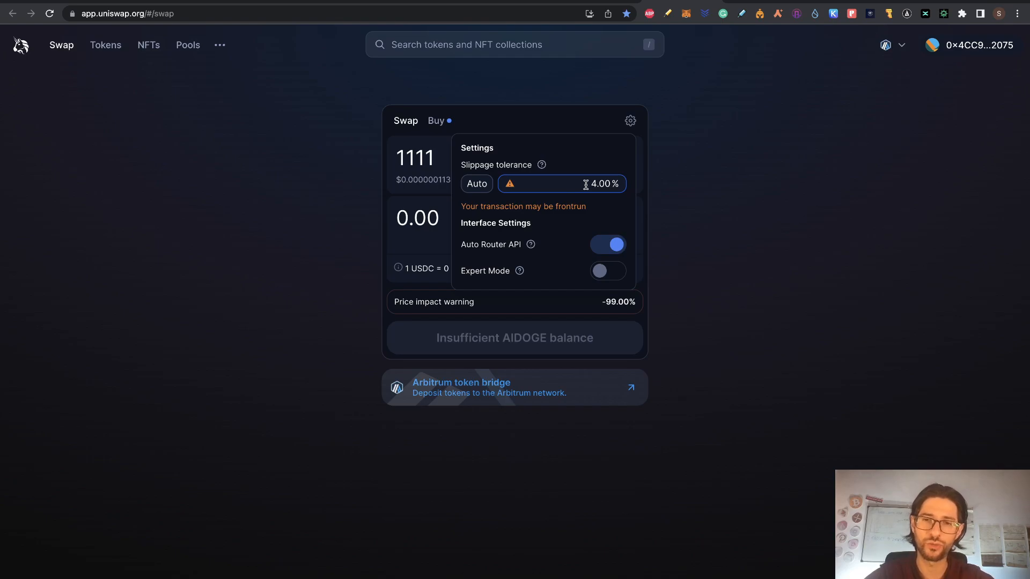
drag(590, 183, 650, 200)
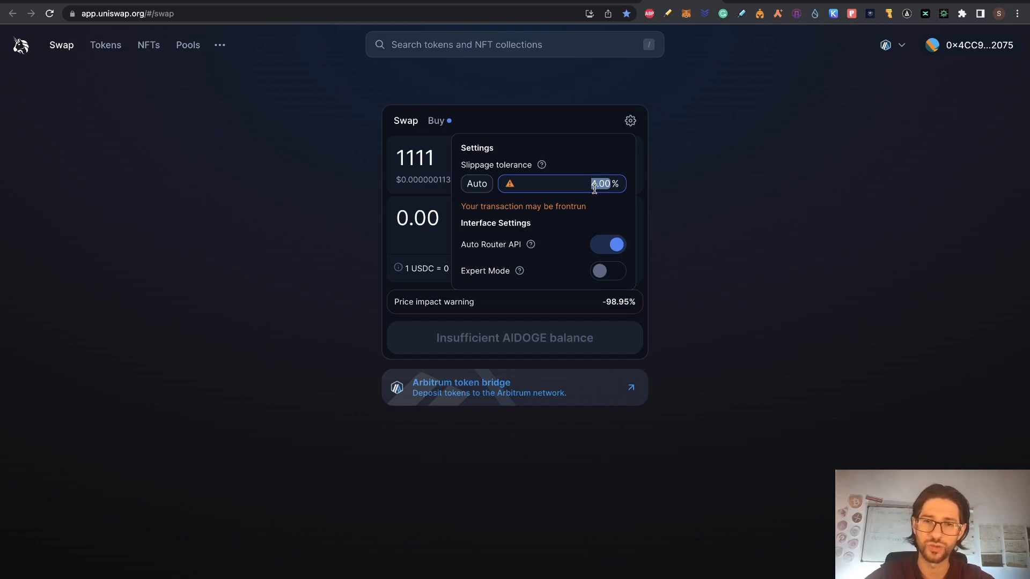
click(701, 223)
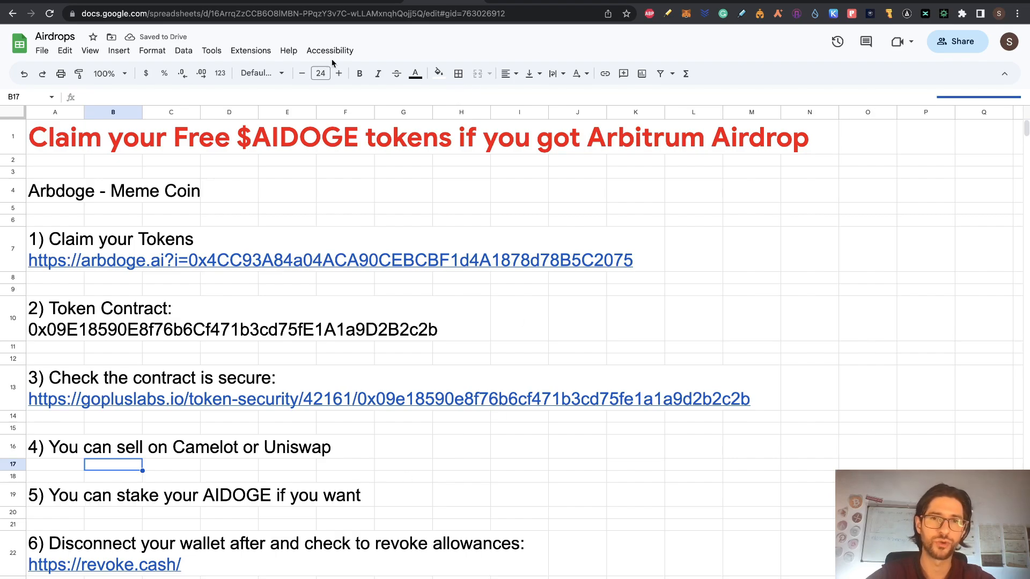
Return to arbdoge.ai and review the LP staking page and the Earn page for staking AIDOGE.
click(542, 6)
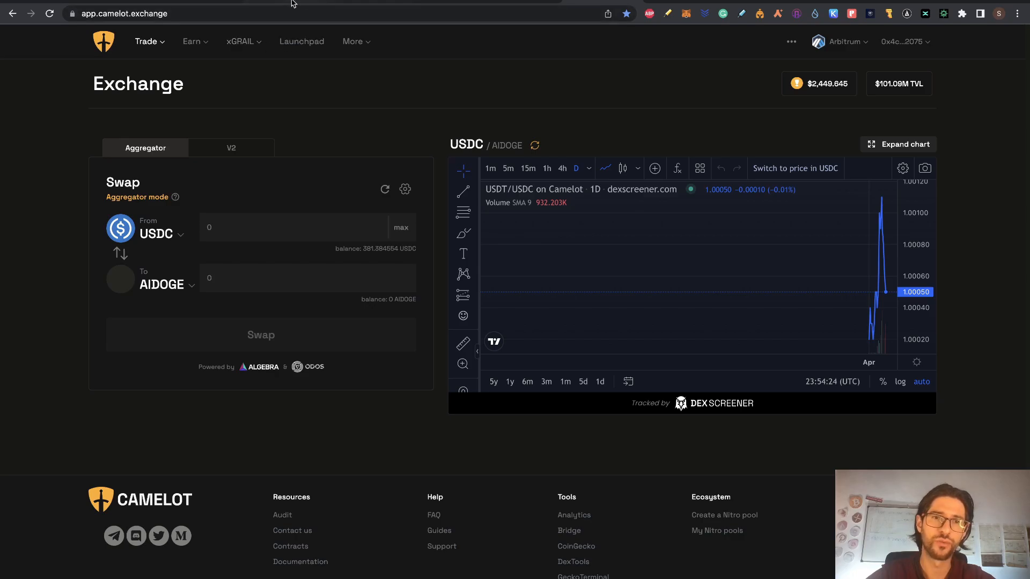
click(349, 1)
scroll(566, 292, down, 3)
scroll(501, 134, up, 2)
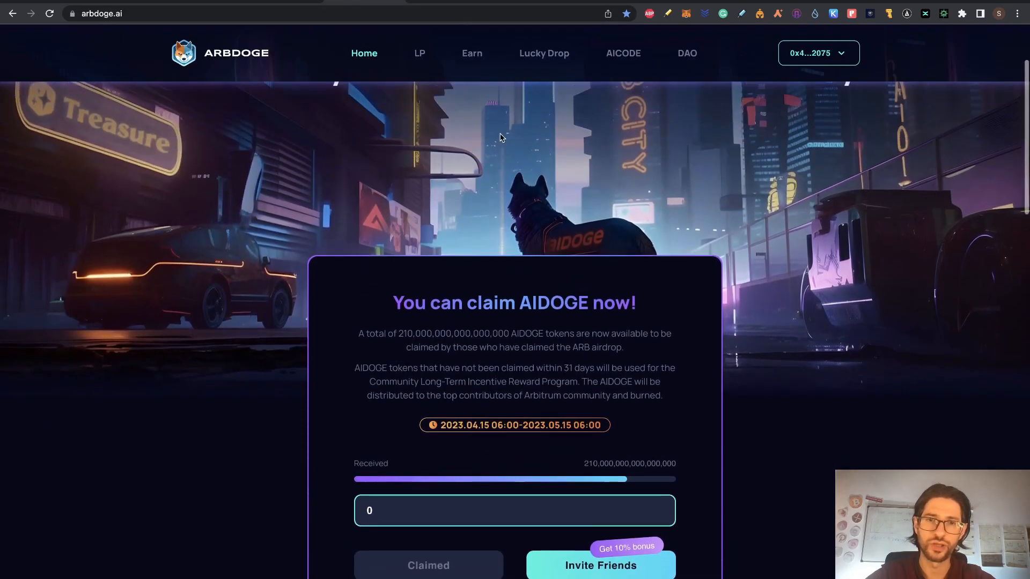
click(420, 54)
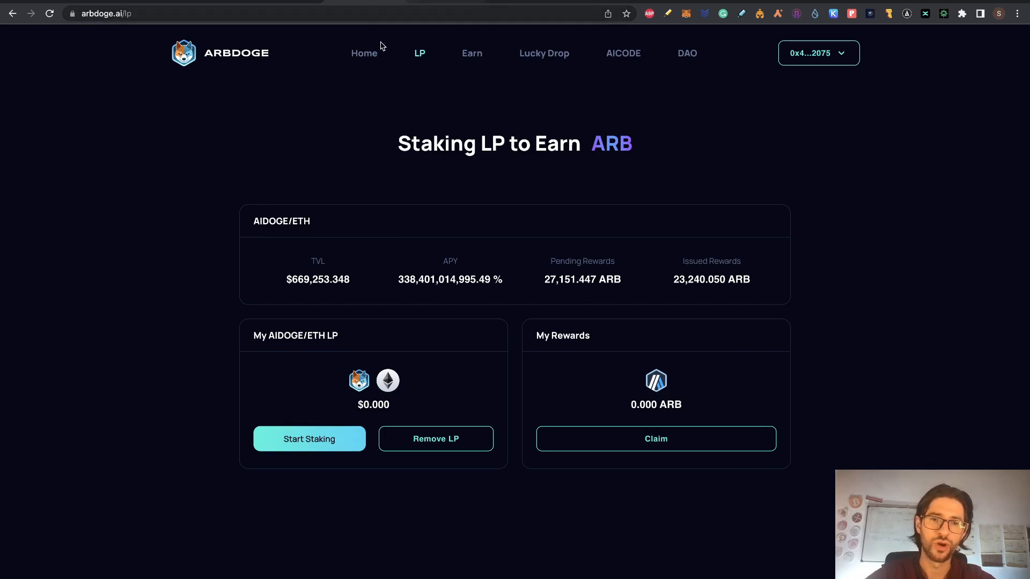
click(472, 54)
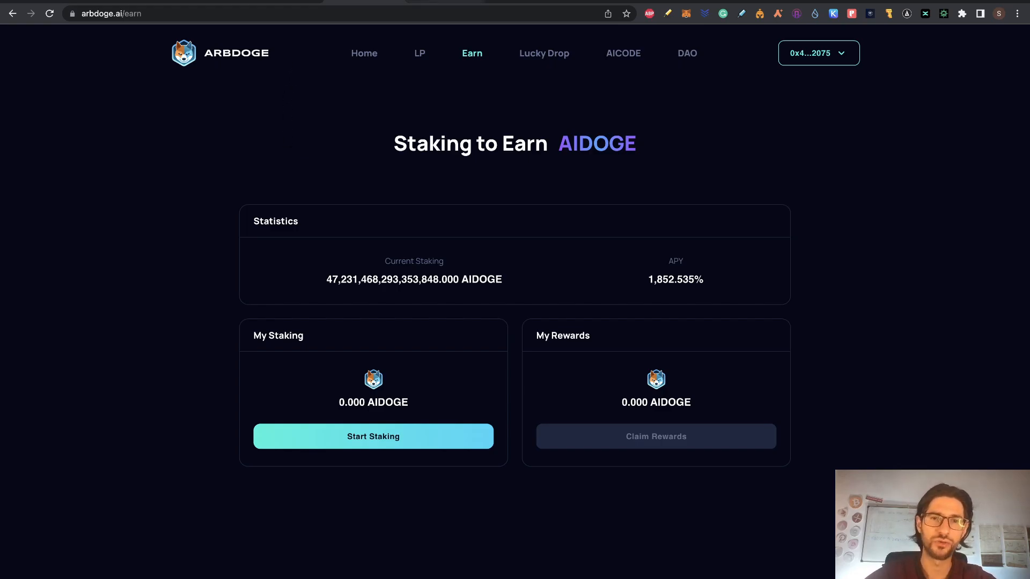
Look over the Airdrops spreadsheet steps and revisit the "How to Protect your Airdrop Wallets" article and its video.
key(ctrl+Tab)
scroll(604, 366, down, 1)
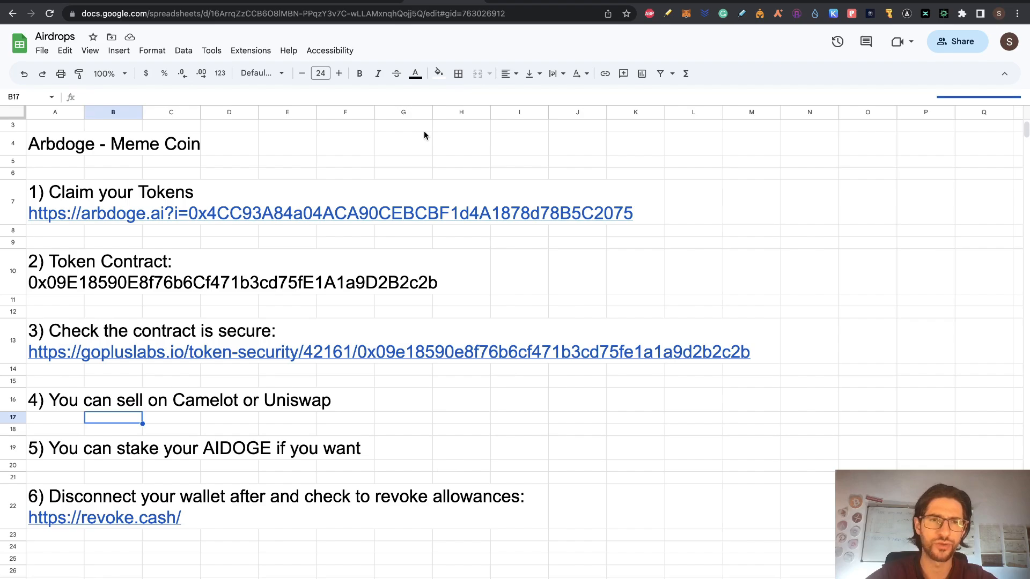
scroll(423, 131, up, 2)
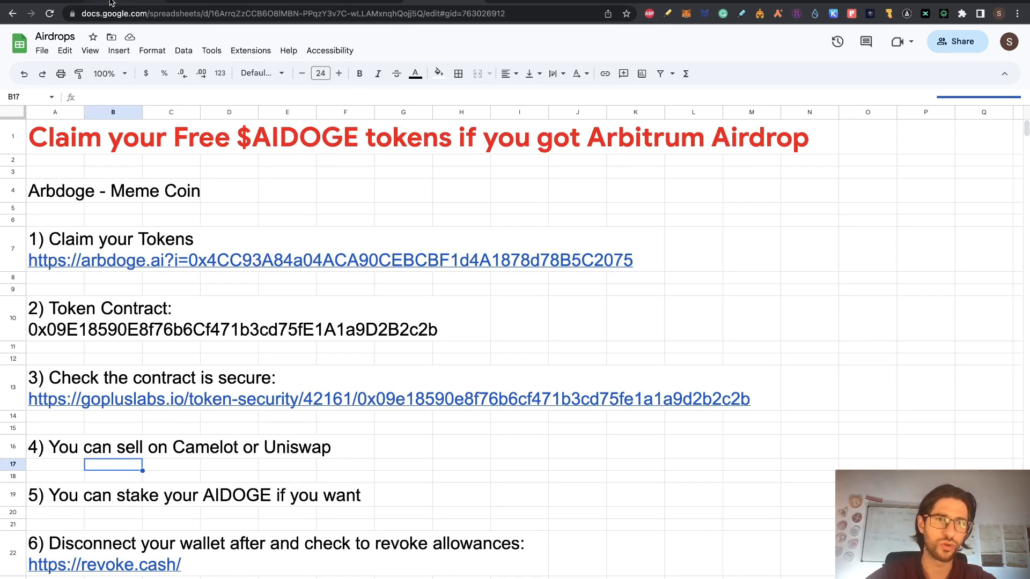
click(114, 3)
scroll(406, 441, up, 5)
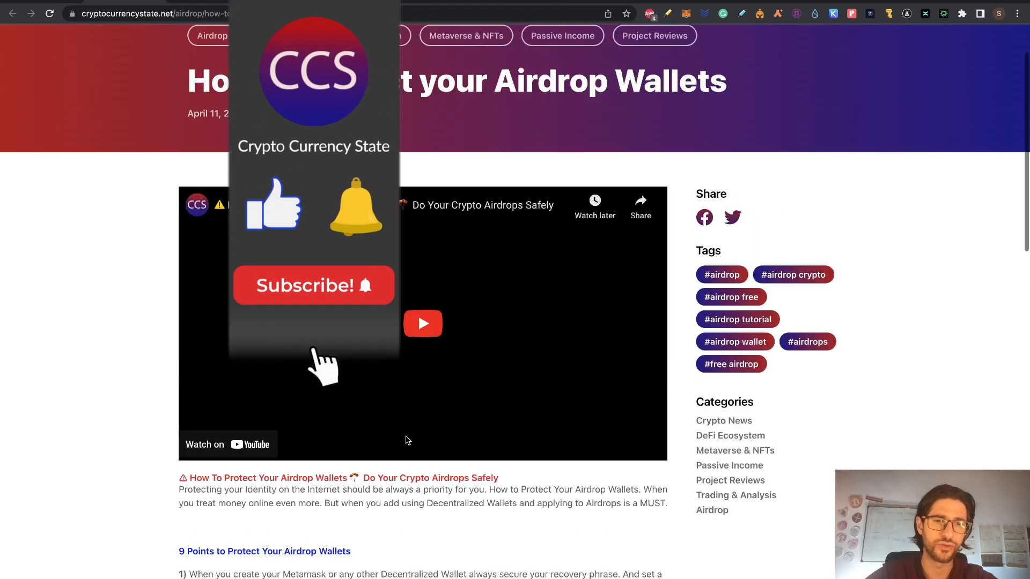
click(415, 397)
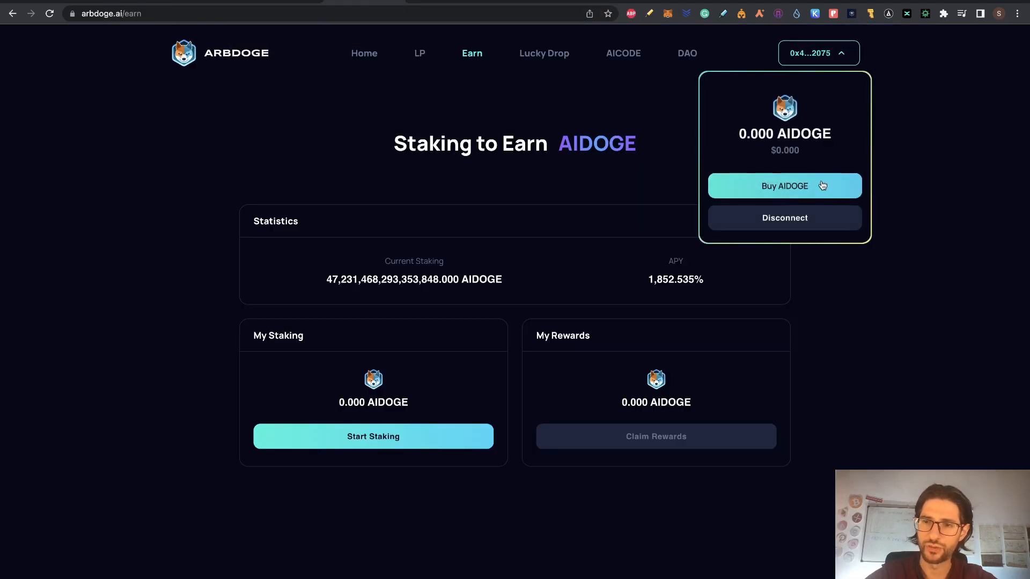
Disconnect the wallet on arbdoge.ai and remove app.camelot.exchange from MetaMask's connected sites.
click(818, 217)
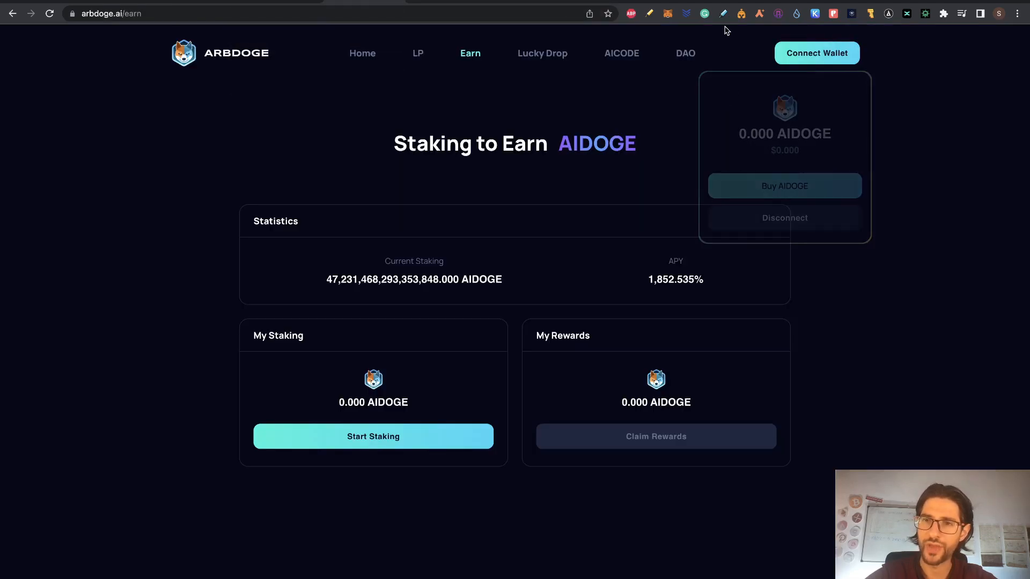
click(667, 14)
click(660, 83)
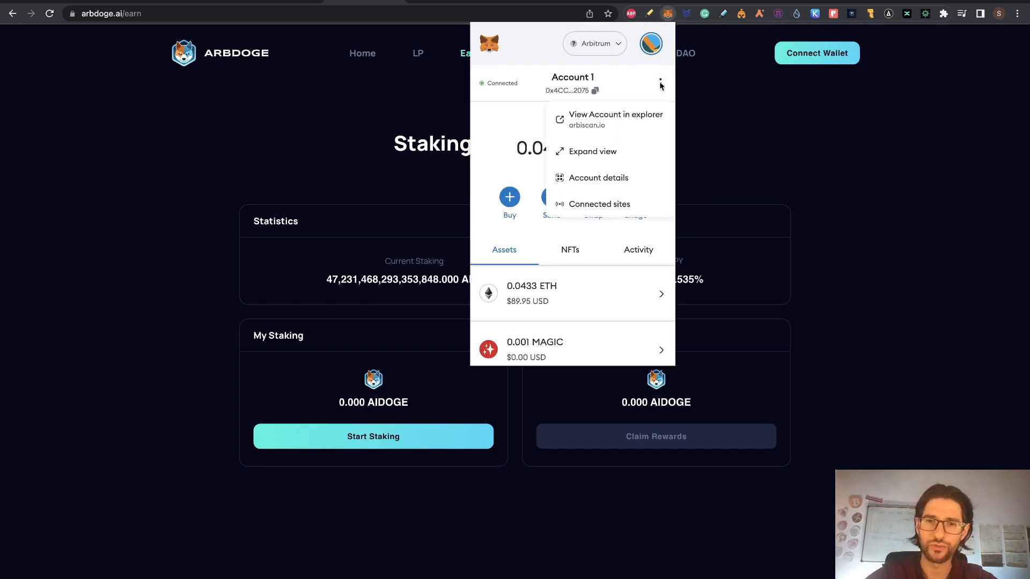
click(607, 204)
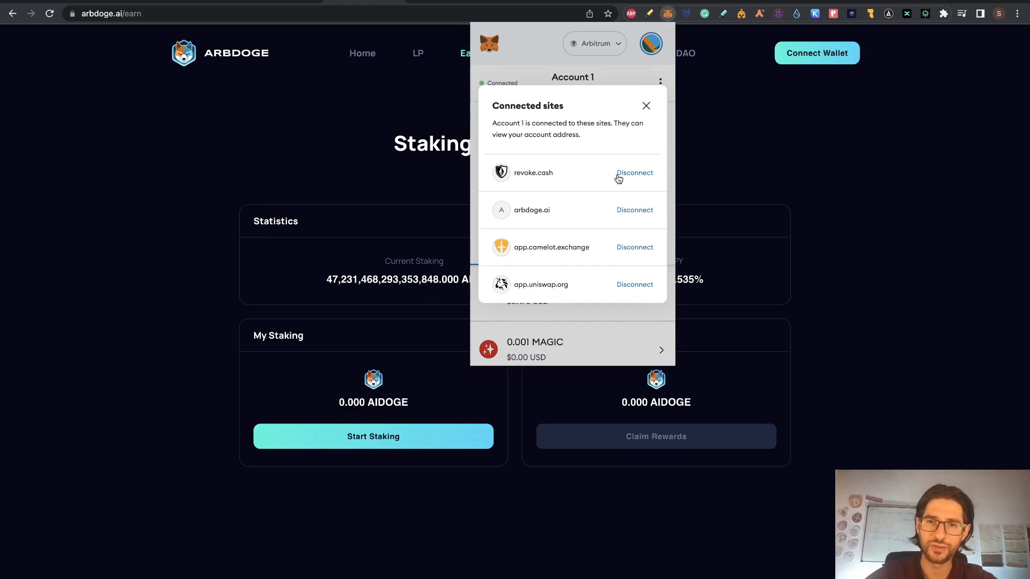
click(635, 248)
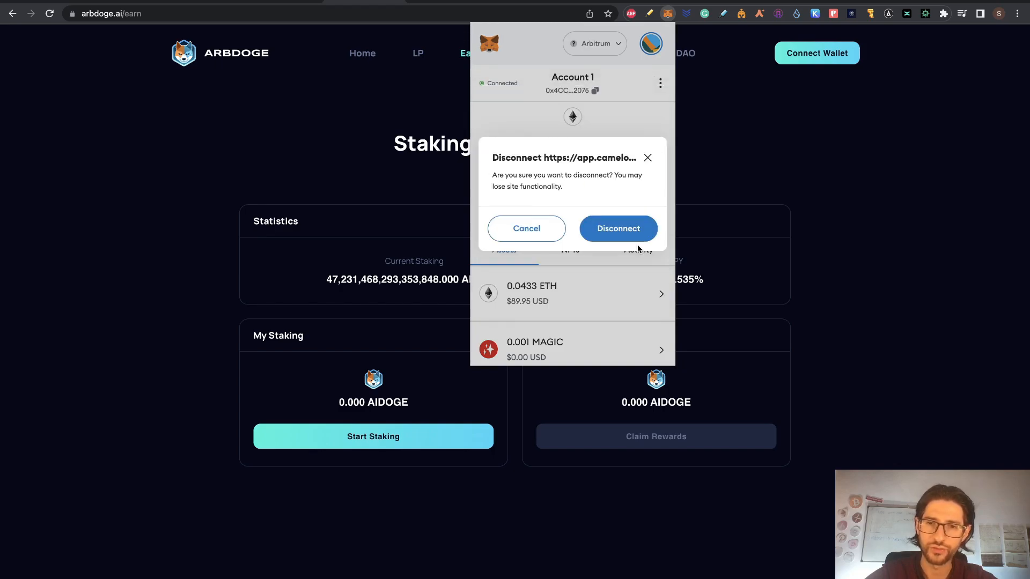
click(623, 232)
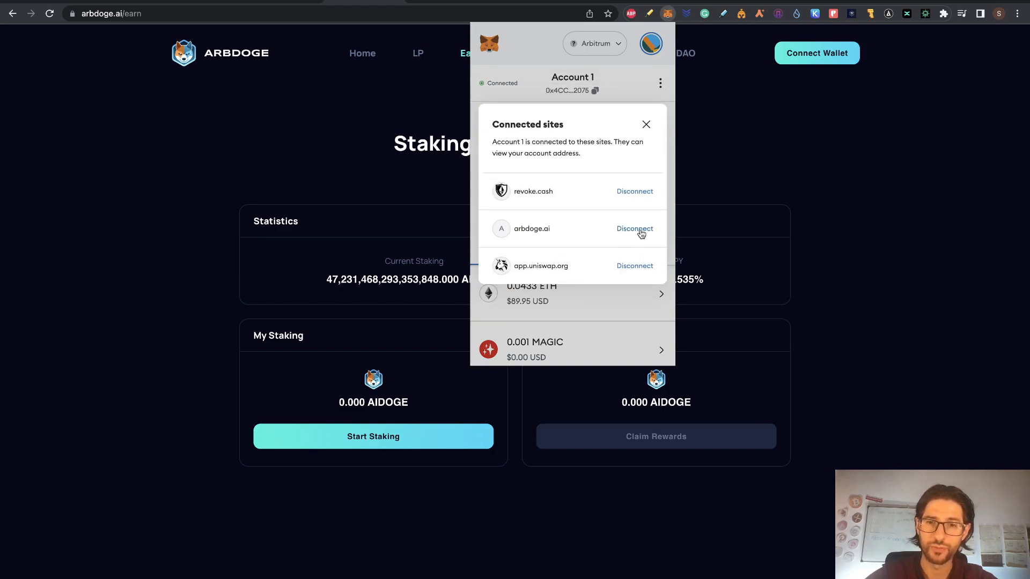
Disconnect arbdoge.ai, app.uniswap.org and revoke.cash from the MetaMask account and close the wallet.
click(640, 233)
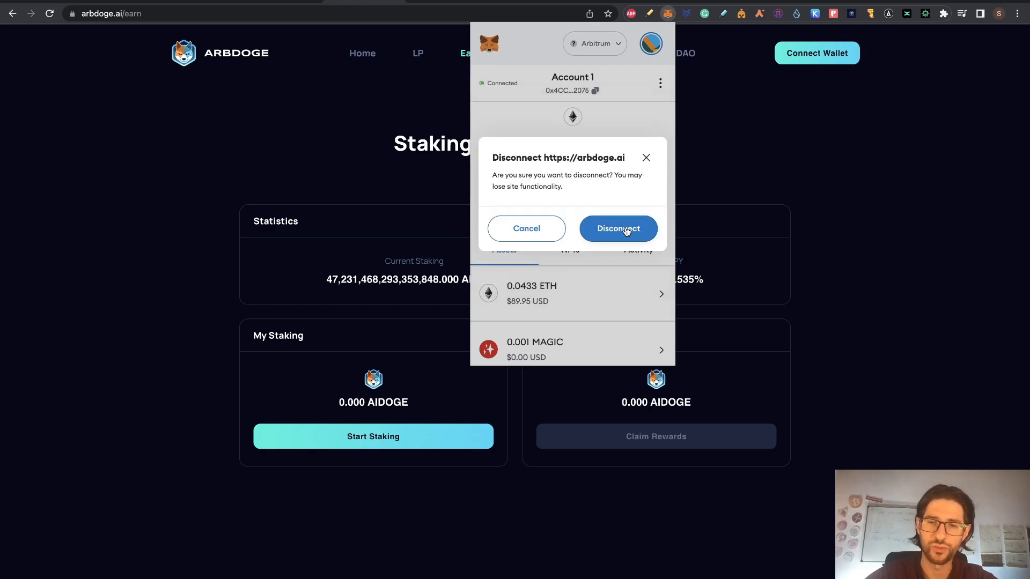
click(624, 230)
click(626, 229)
click(638, 236)
click(641, 221)
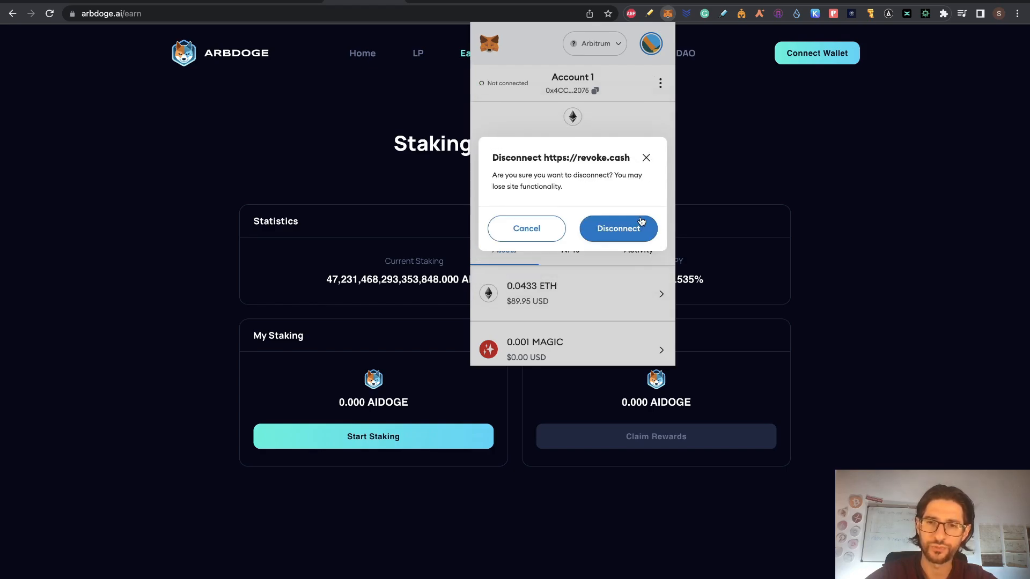
click(638, 225)
click(755, 151)
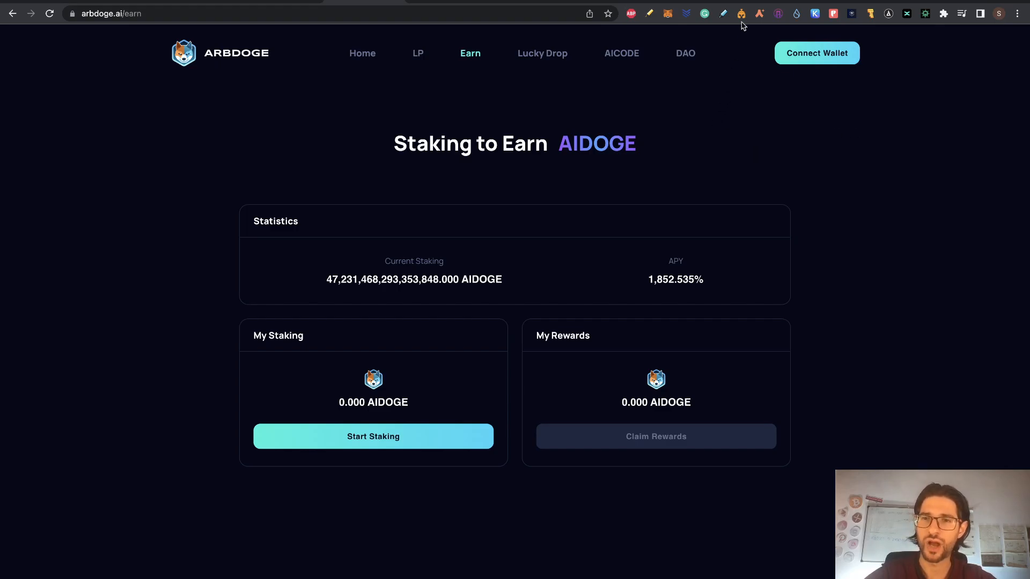
Go to revoke.cash and connect the MetaMask wallet with Account 1, approving the site's connection request.
click(745, 2)
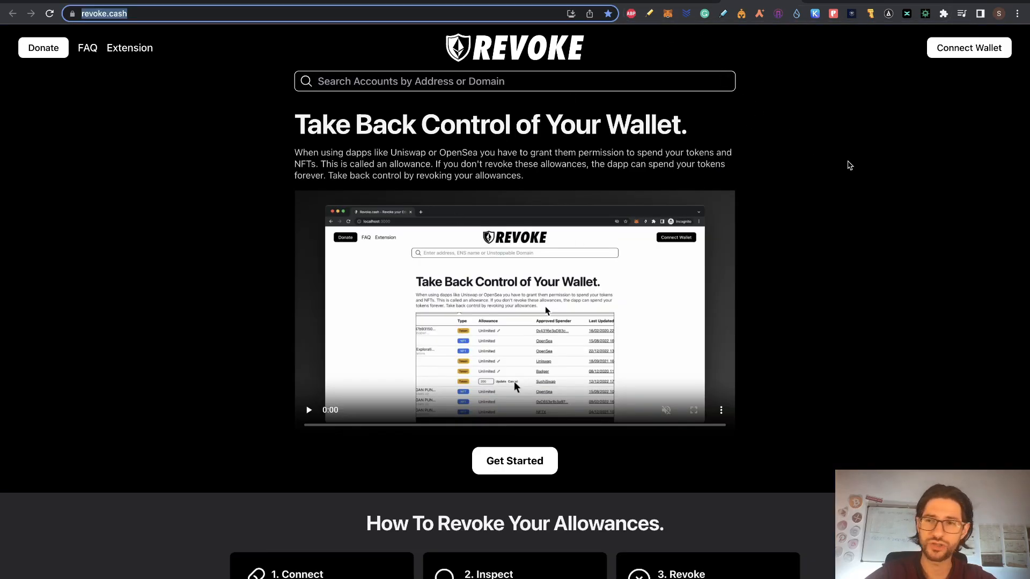
click(970, 48)
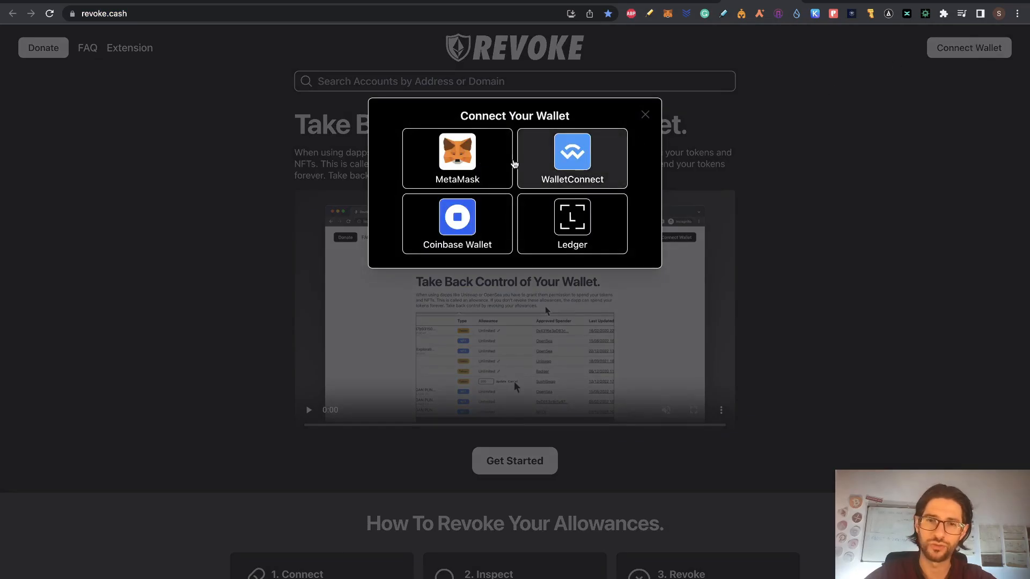
click(457, 155)
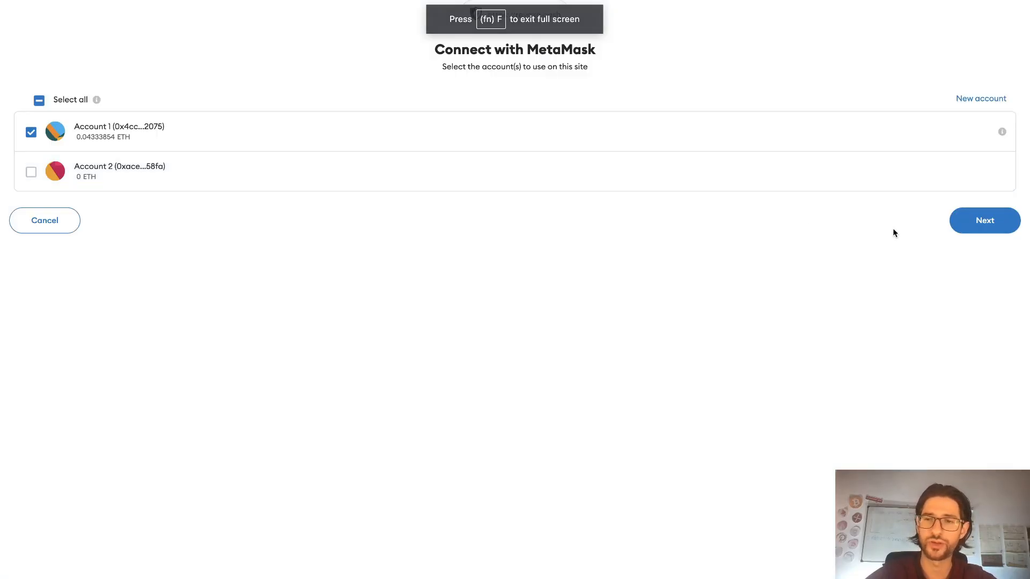
click(971, 221)
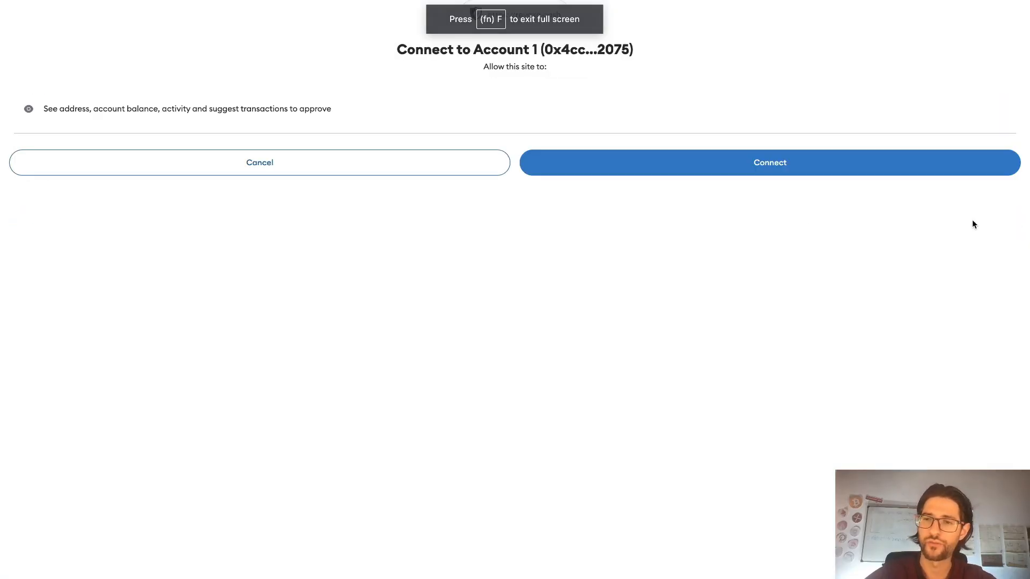
click(805, 175)
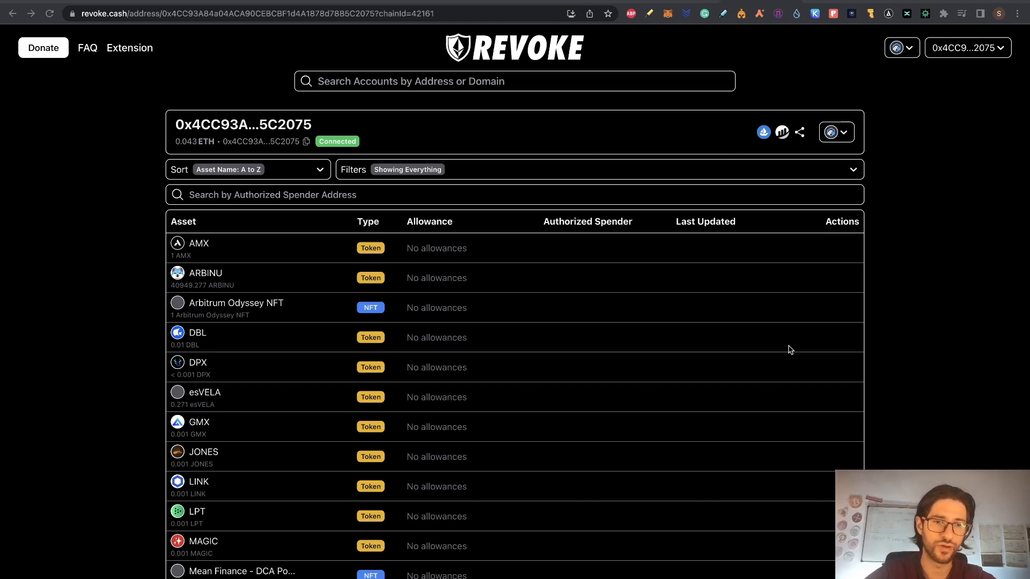
Review the wallet's token allowances on Arbitrum and look over the networks available for checking.
scroll(790, 349, down, 7)
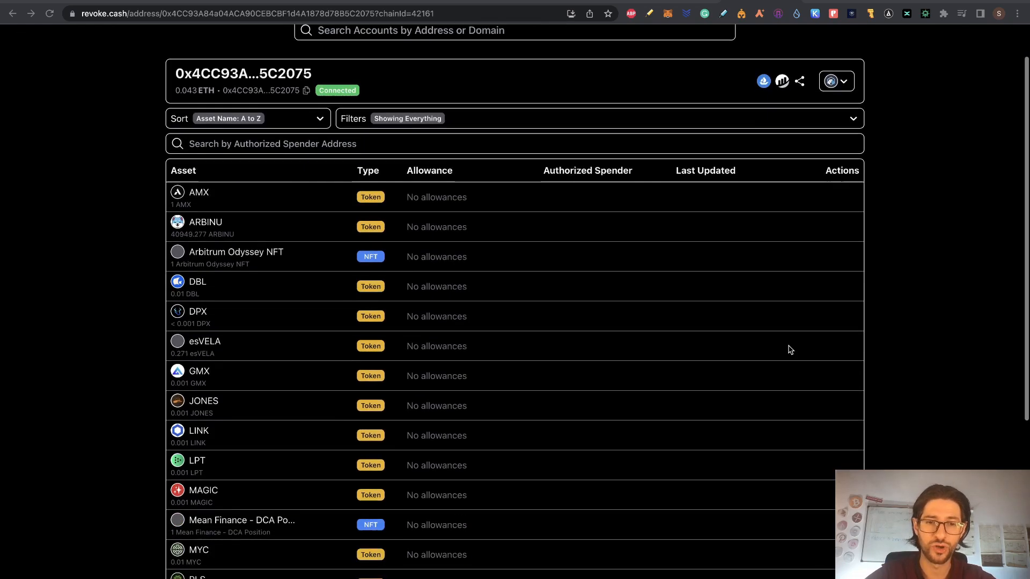
scroll(790, 349, up, 4)
scroll(790, 349, up, 3)
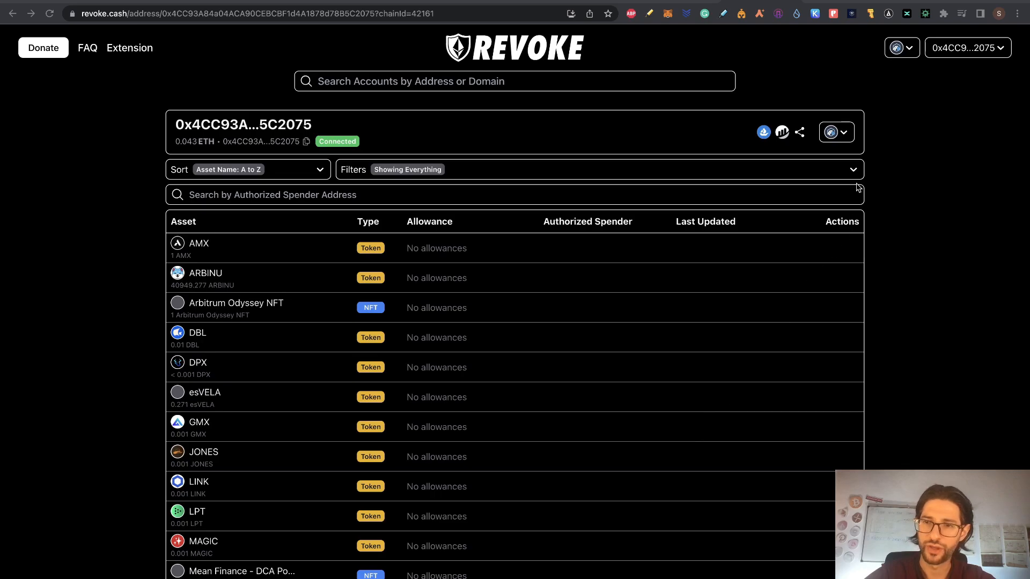
click(915, 50)
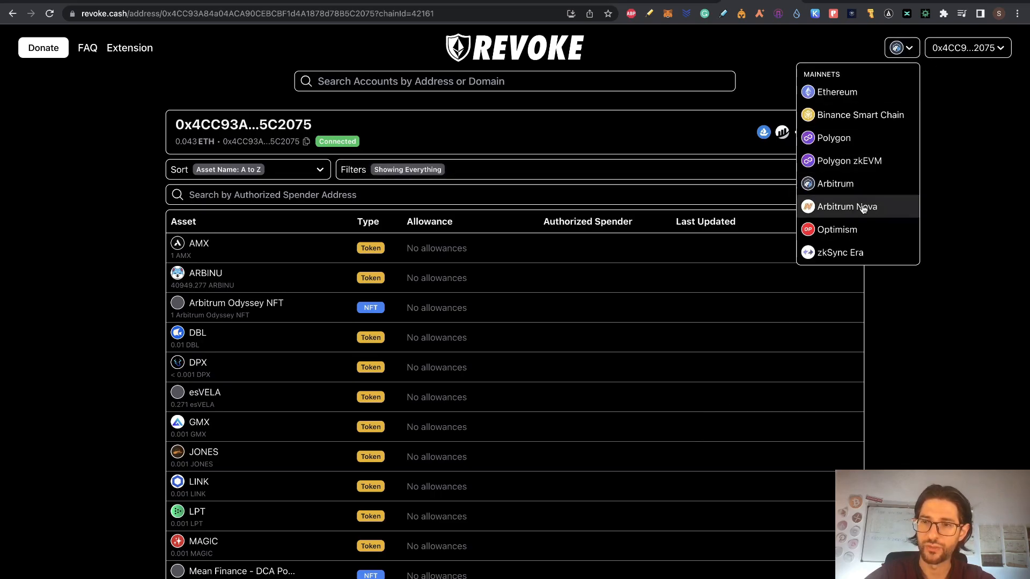
click(972, 168)
click(838, 135)
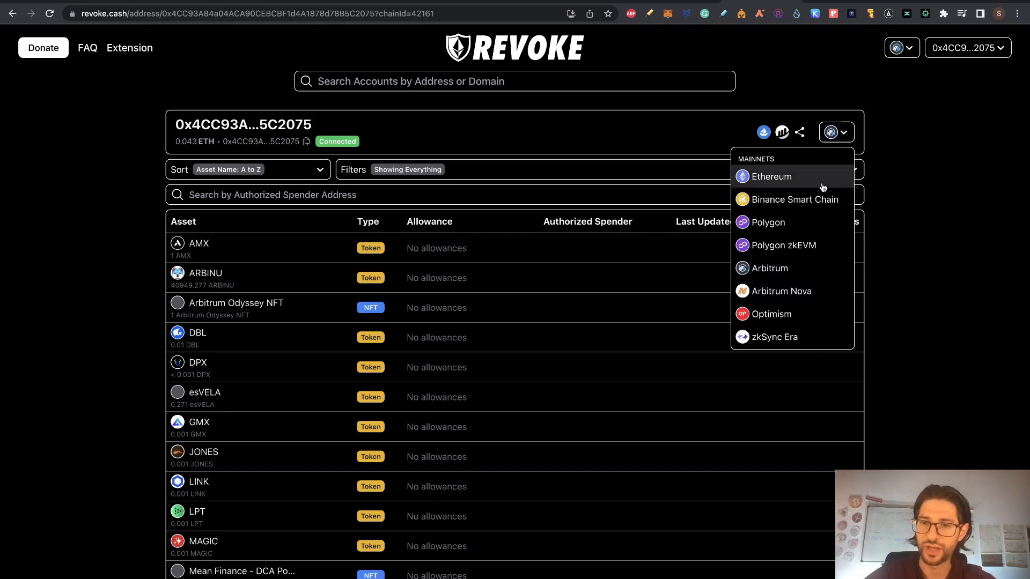
click(931, 271)
scroll(707, 316, down, 7)
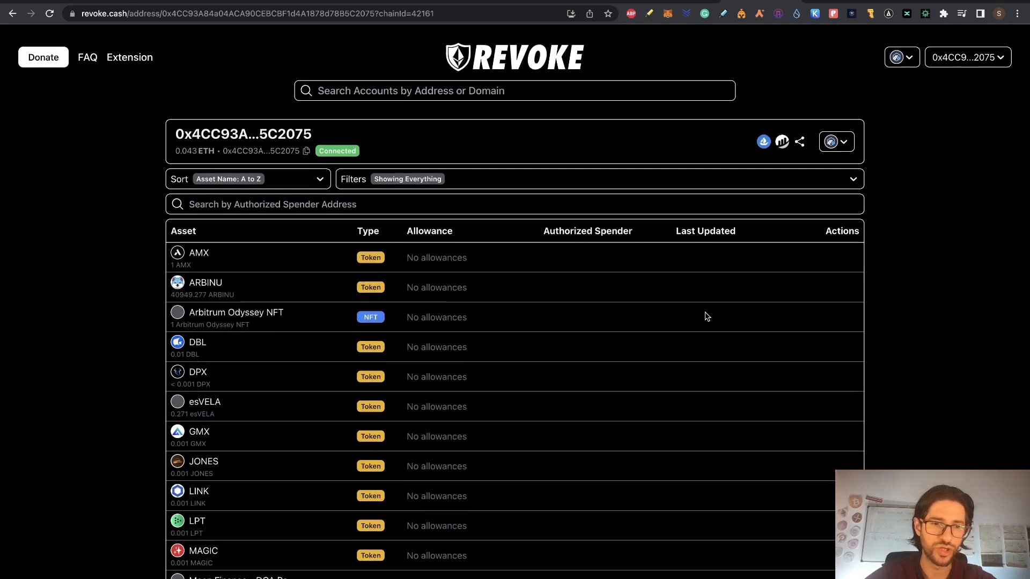
scroll(707, 316, up, 7)
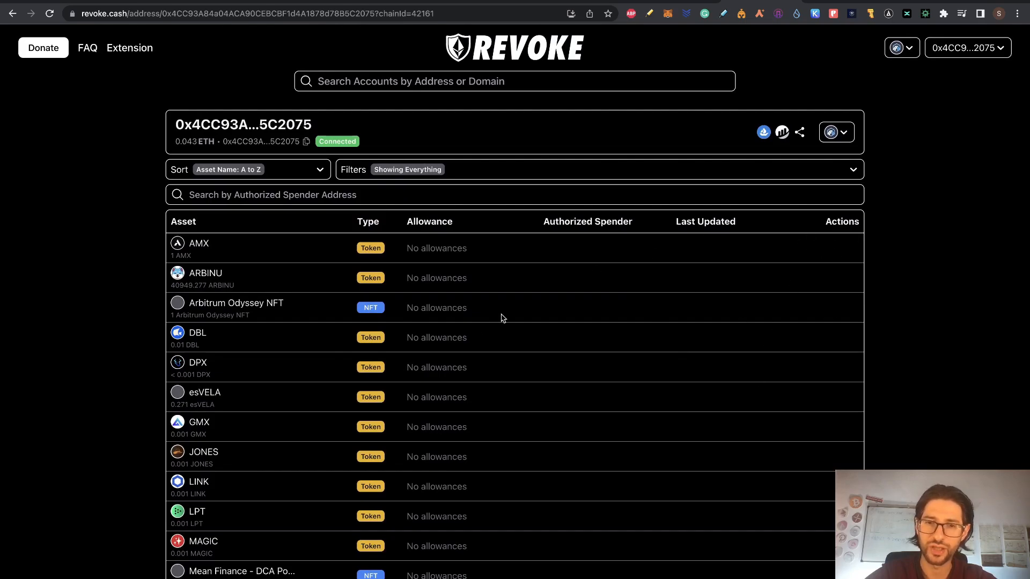
Show the wallet's allowances on the Polygon network and inspect the unlimited ones.
click(841, 135)
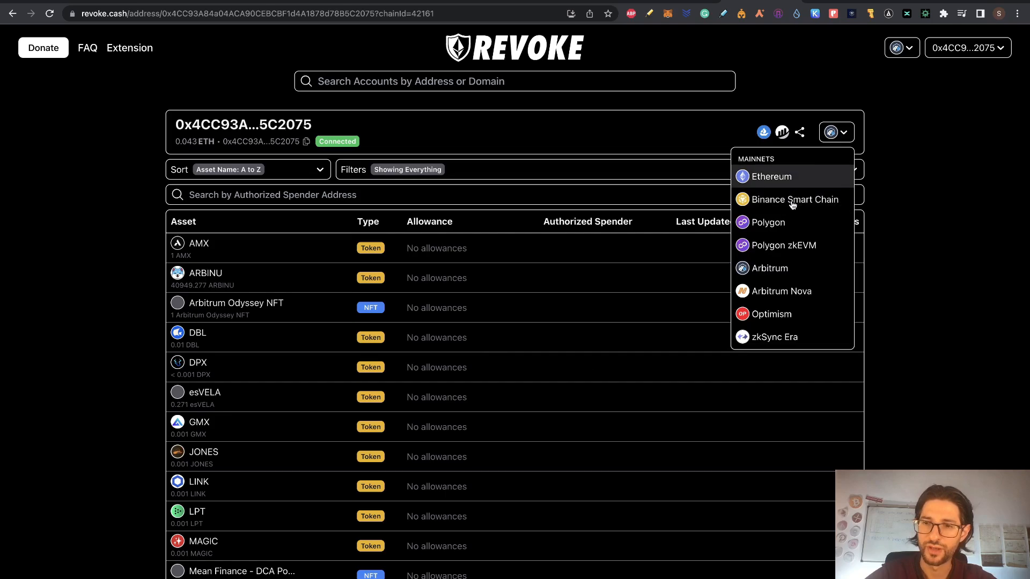
click(798, 231)
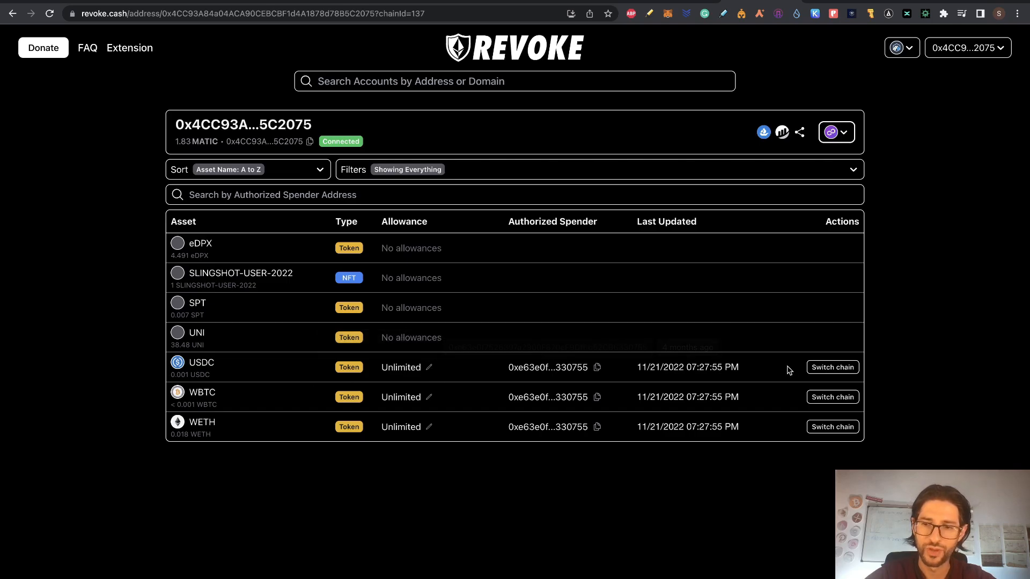
mouse_move(659, 370)
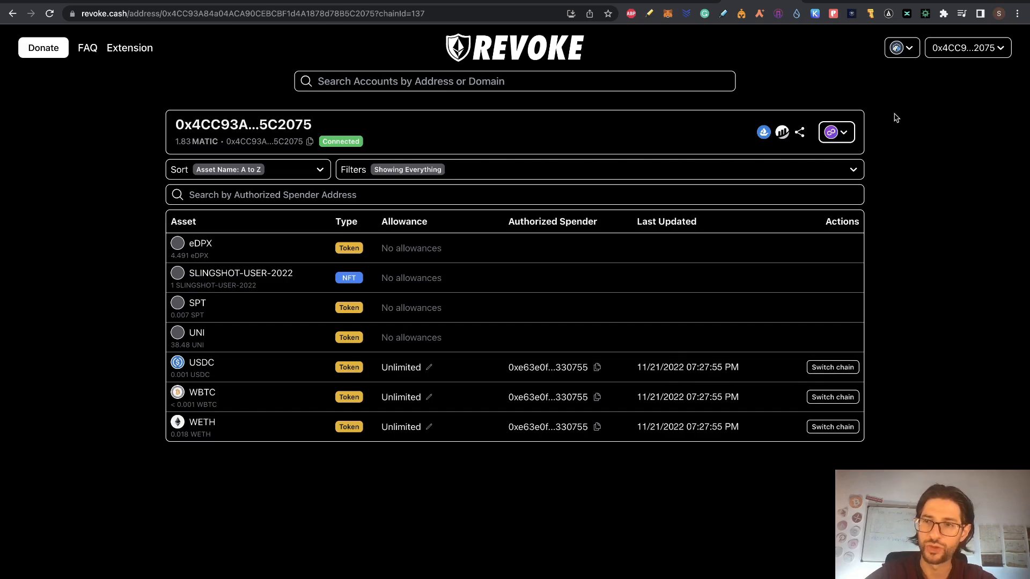
Switch the connected wallet to Polygon and revoke the unlimited USDC allowance, approving the transaction in MetaMask.
click(907, 53)
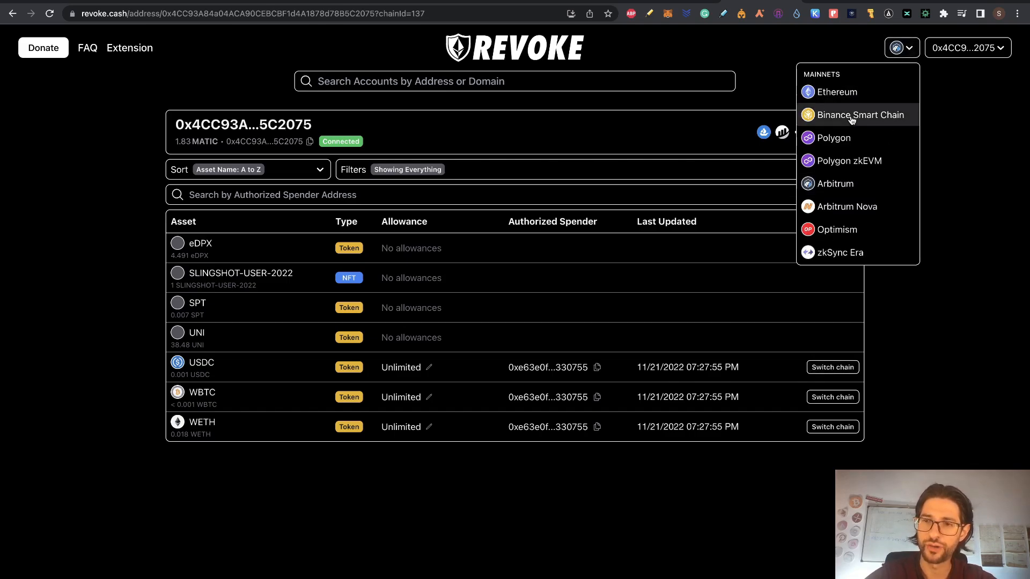
click(833, 137)
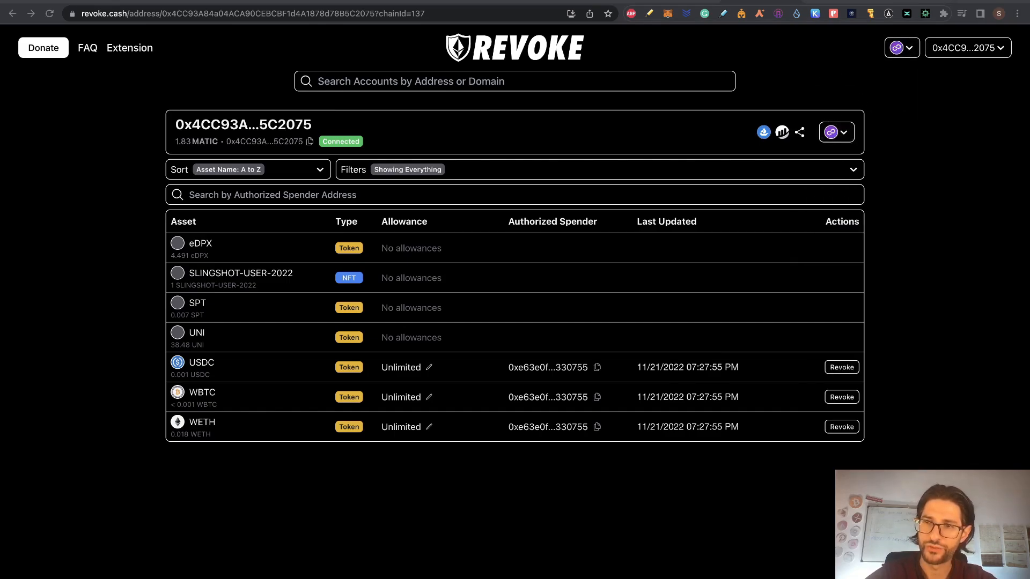
click(843, 367)
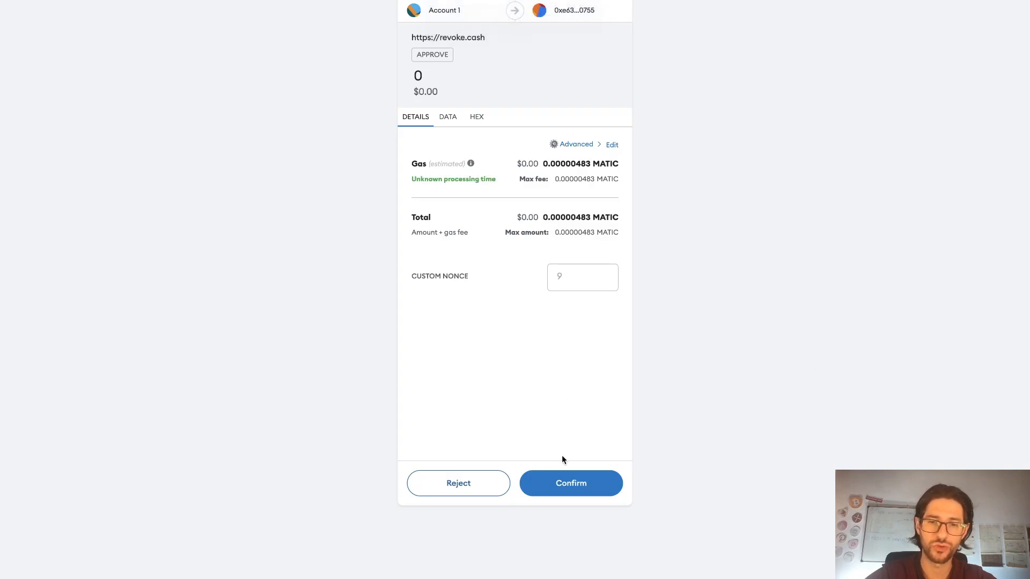
click(577, 481)
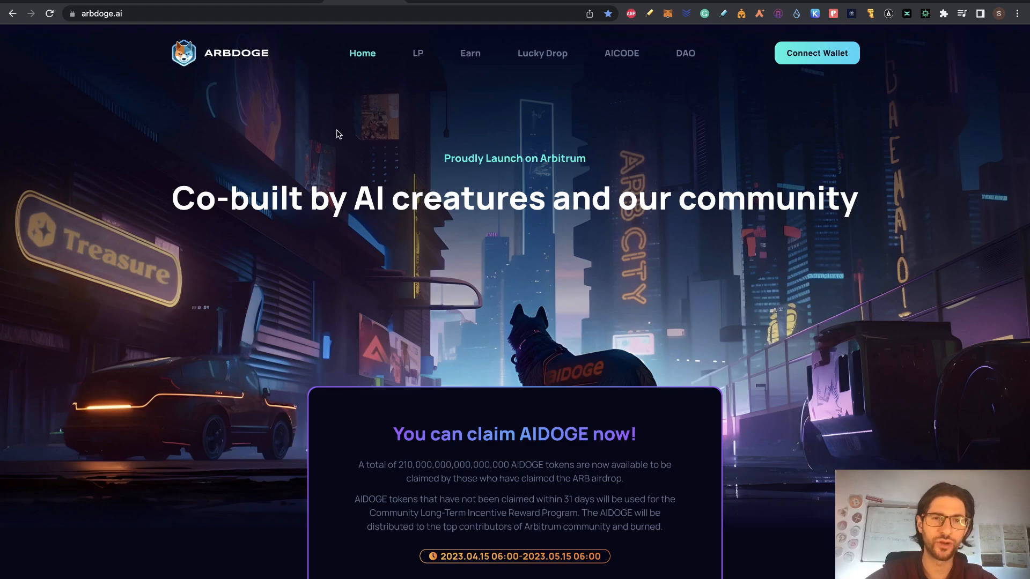
Revisit the Airdrops spreadsheet, the arbdoge.ai home page and the Medium article on the $AIDOGE airdrop.
click(416, 5)
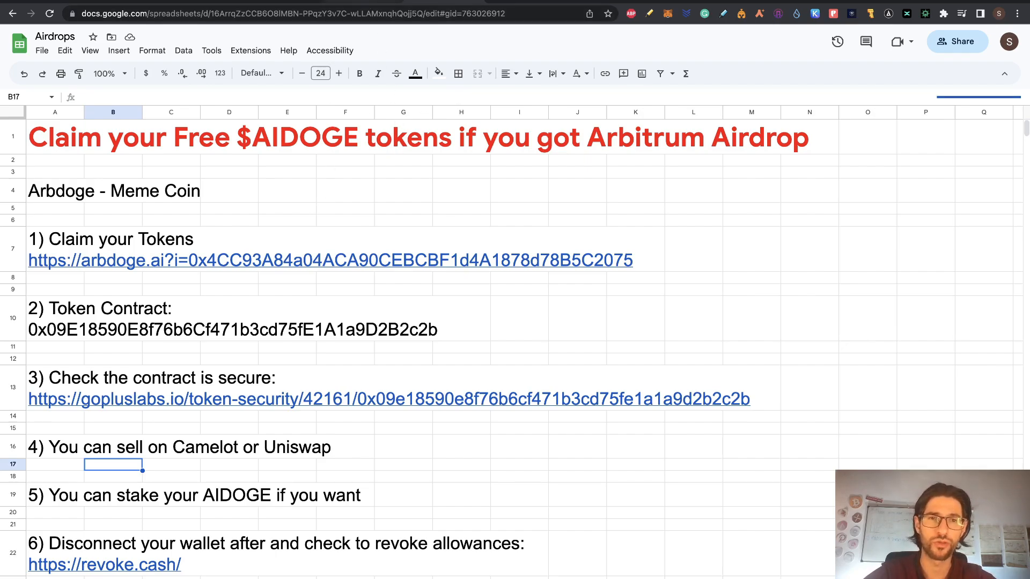
click(393, 1)
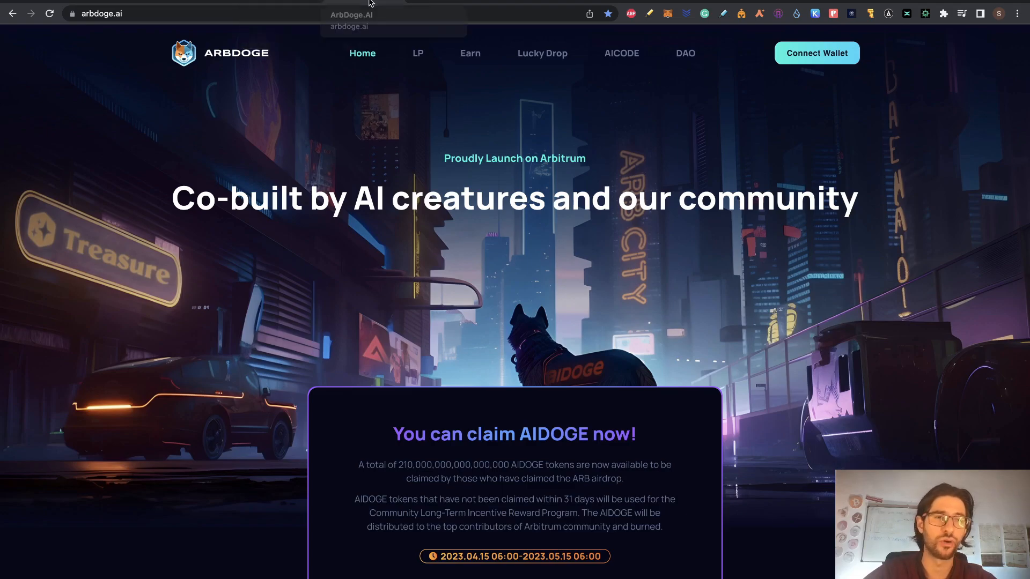
click(283, 3)
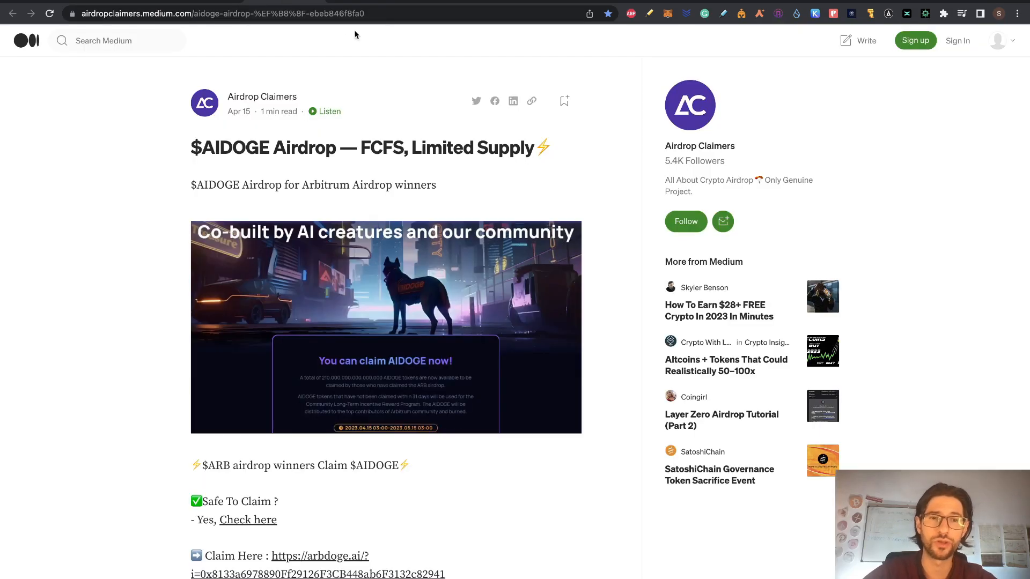
Look through the cryptocurrencystate.net Subscriptions page, including the Discord and app plans and the app videos.
click(368, 2)
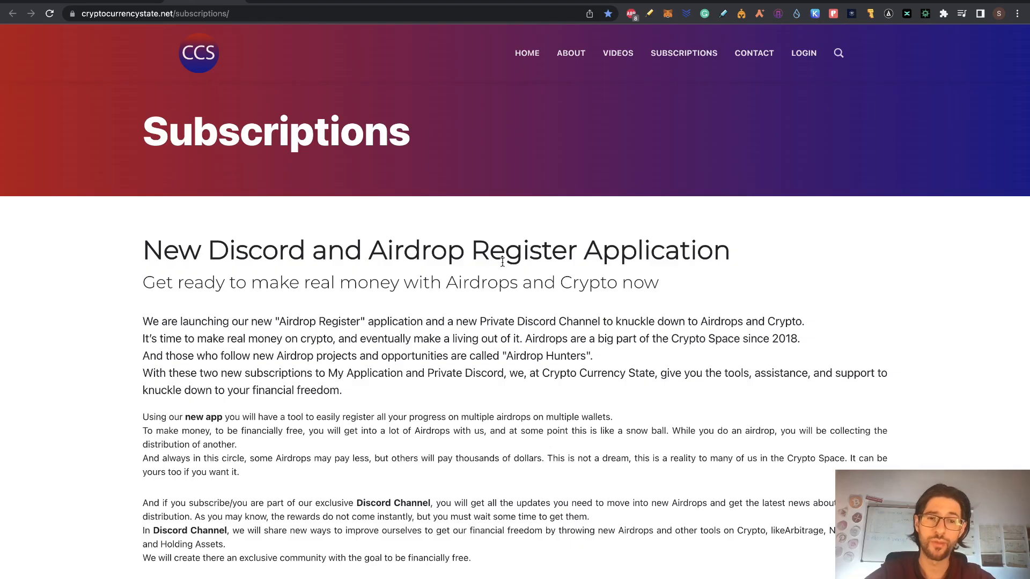
scroll(527, 340, down, 4)
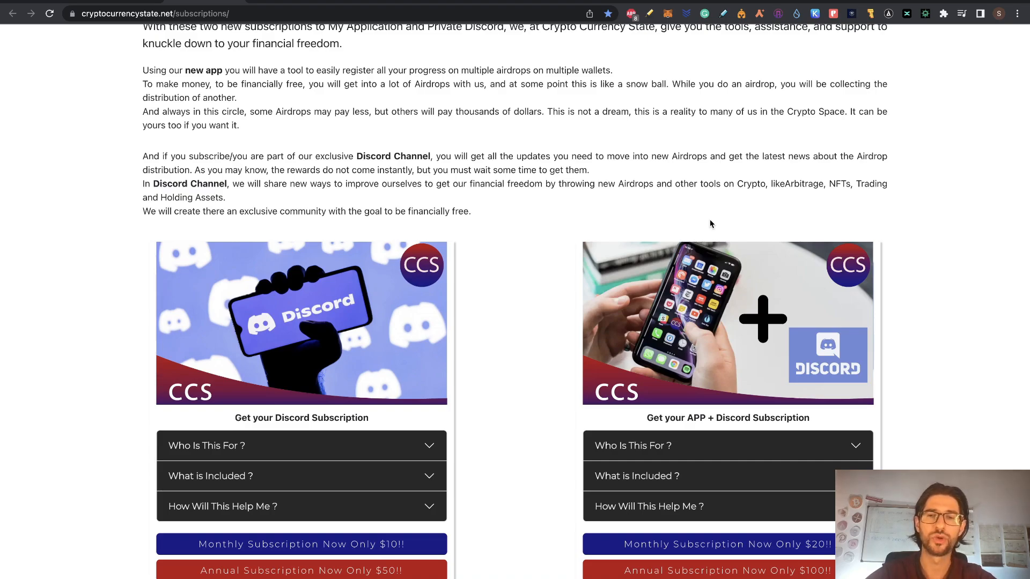
scroll(501, 216, up, 6)
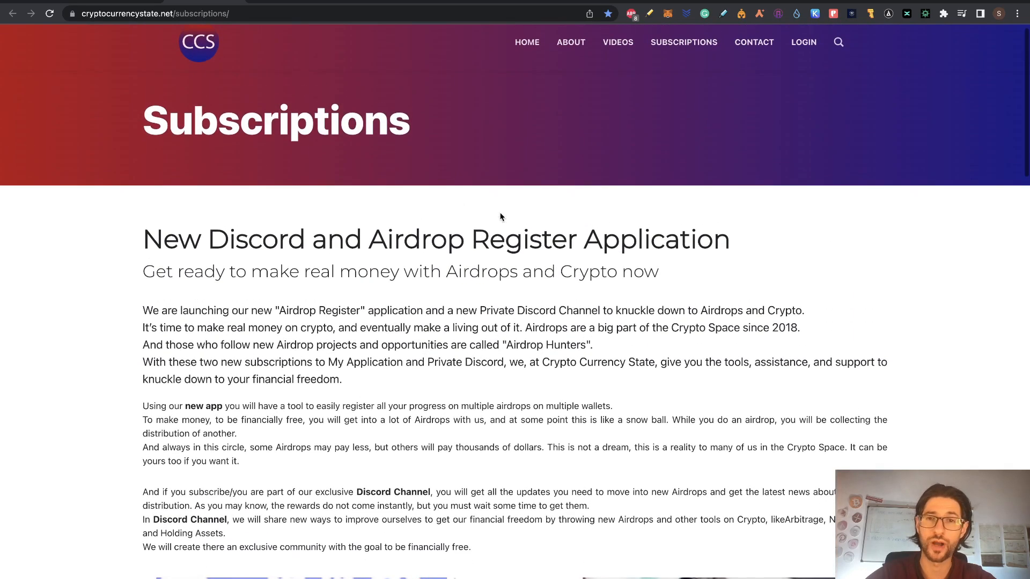
scroll(565, 309, down, 14)
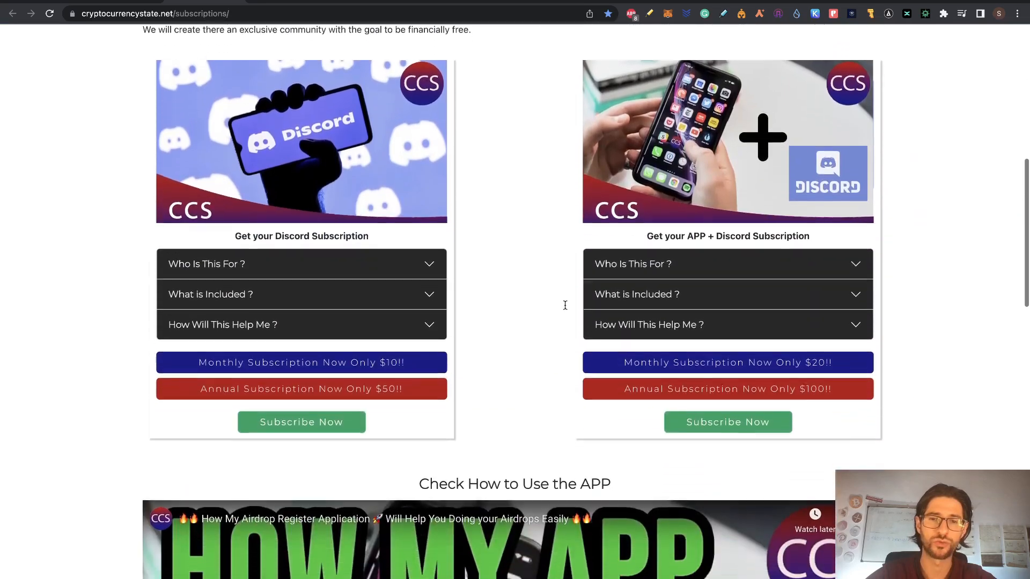
scroll(565, 309, down, 9)
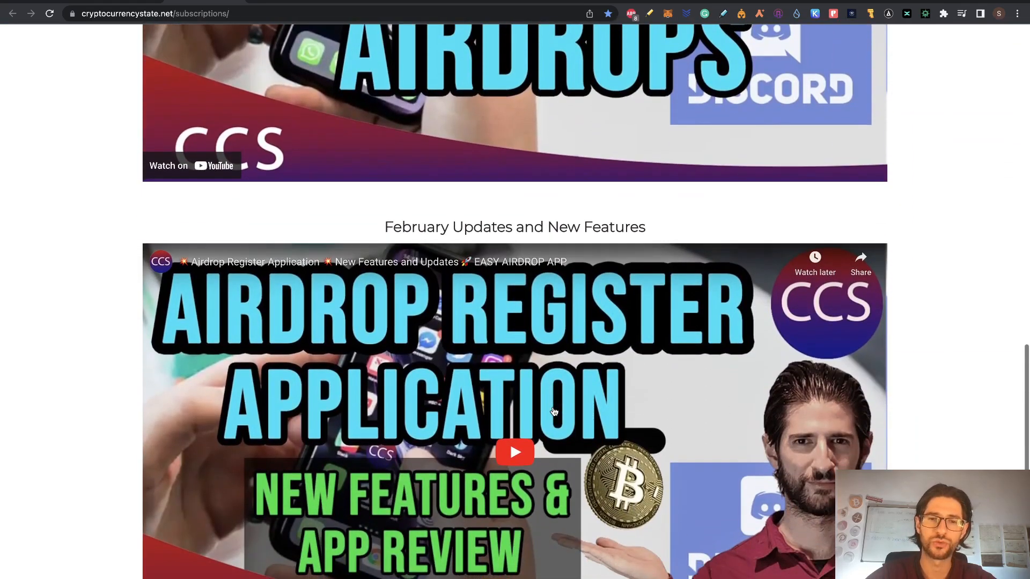
scroll(504, 290, up, 20)
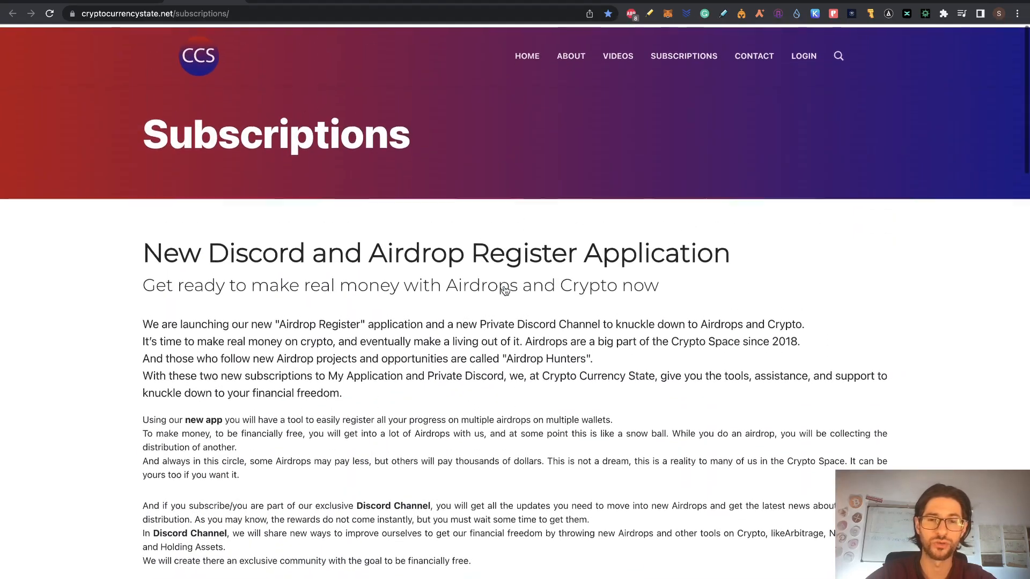